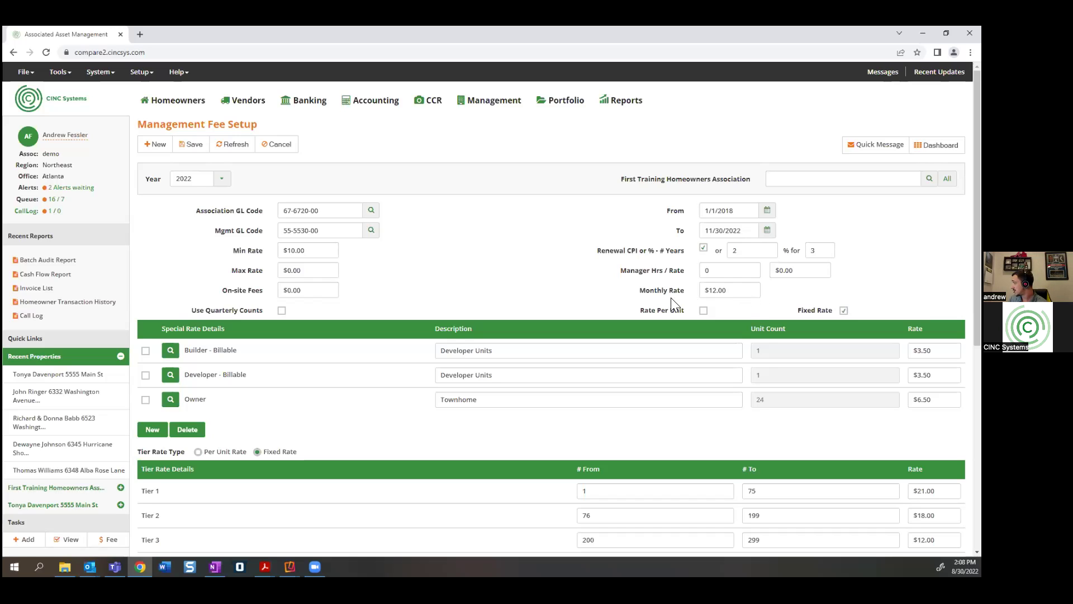
Step: Review the 2022 management fee setup, covering the monthly rate, special rate details and tier rate details
drag(682, 300, 692, 295)
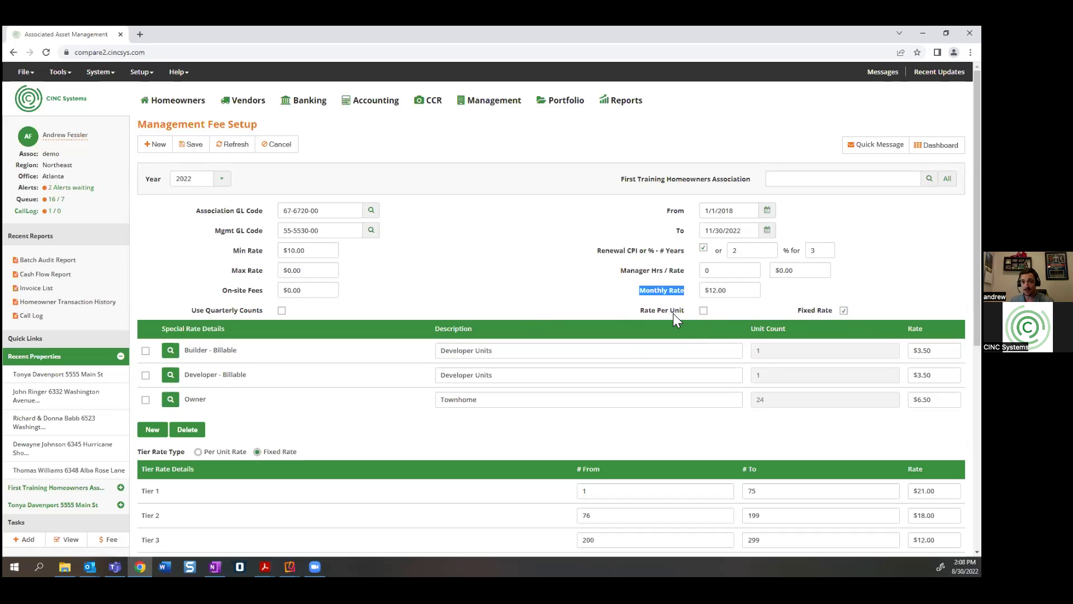
scroll(186, 313, down, 2)
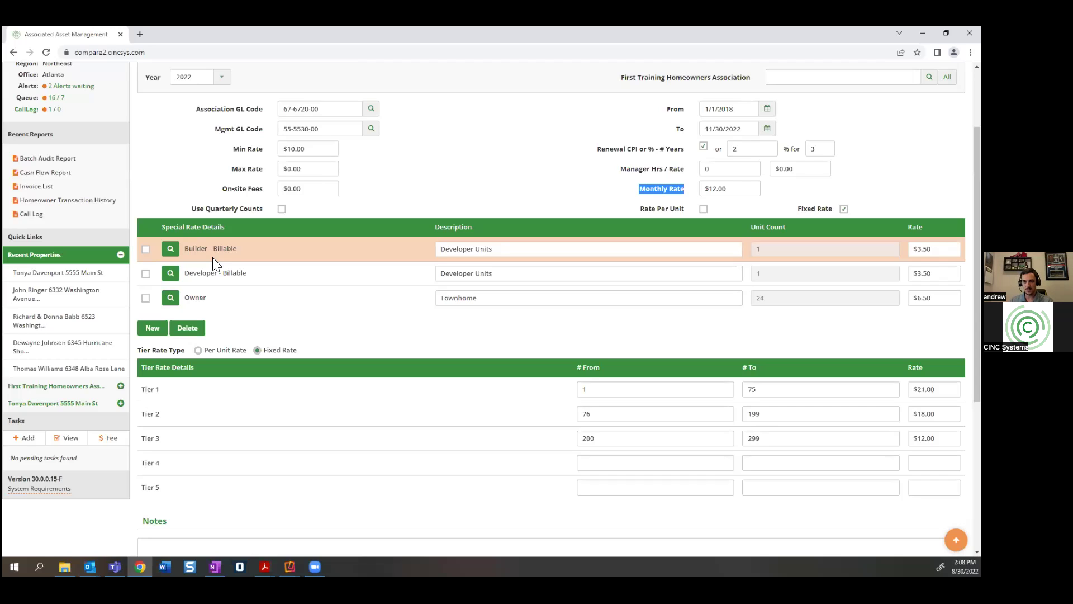
click(428, 271)
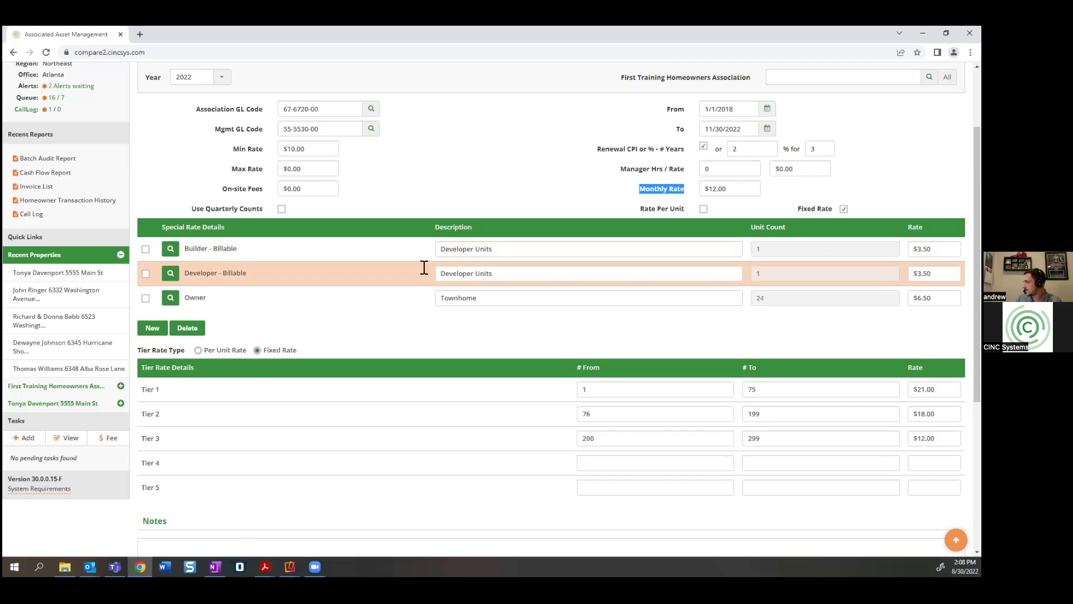
click(246, 244)
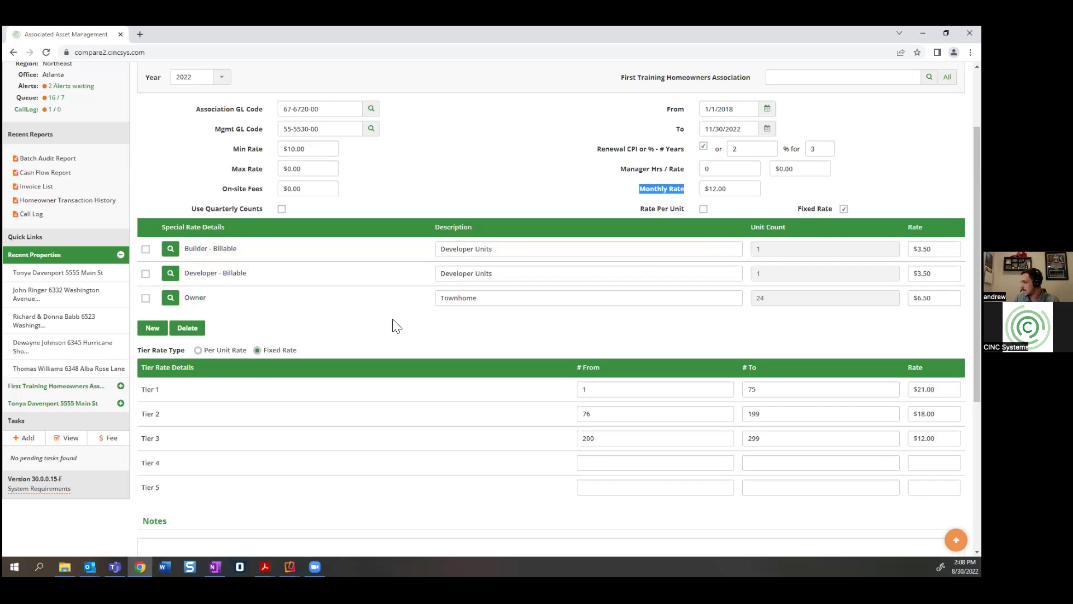
scroll(381, 327, down, 3)
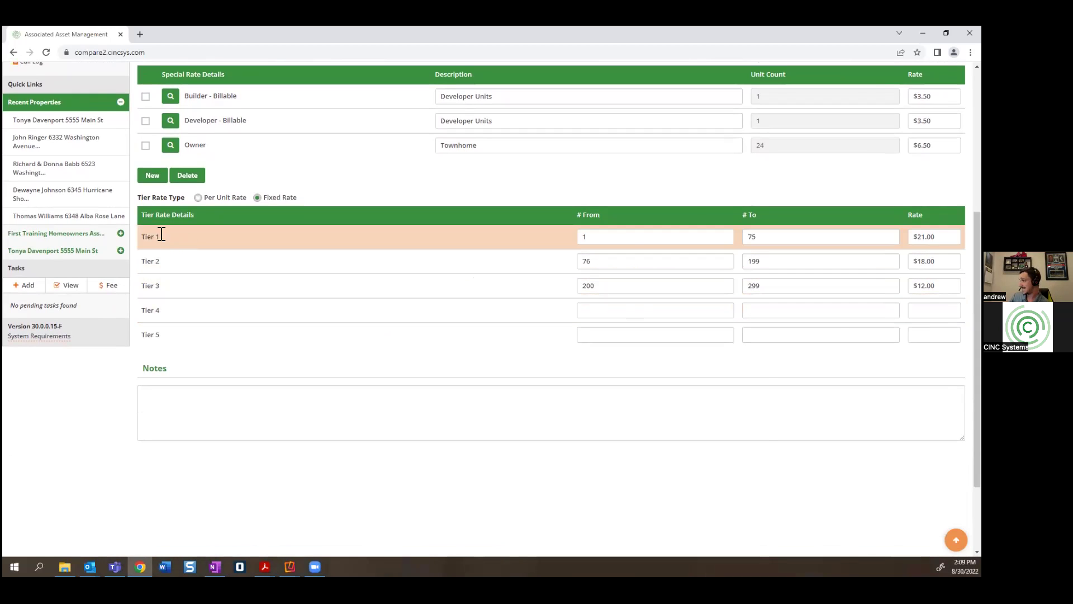
click(631, 238)
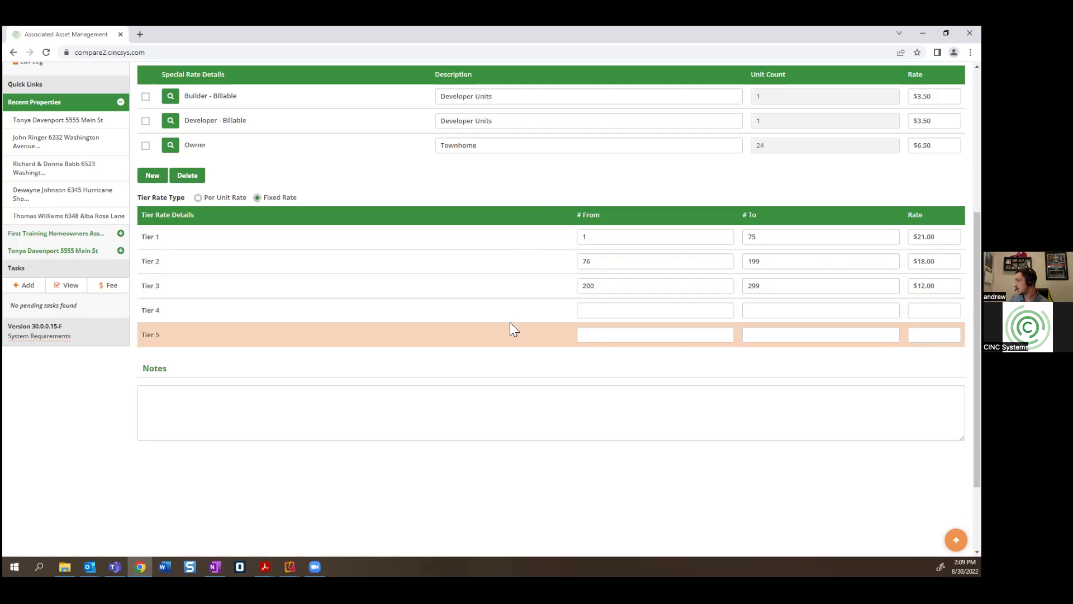
scroll(510, 322, up, 4)
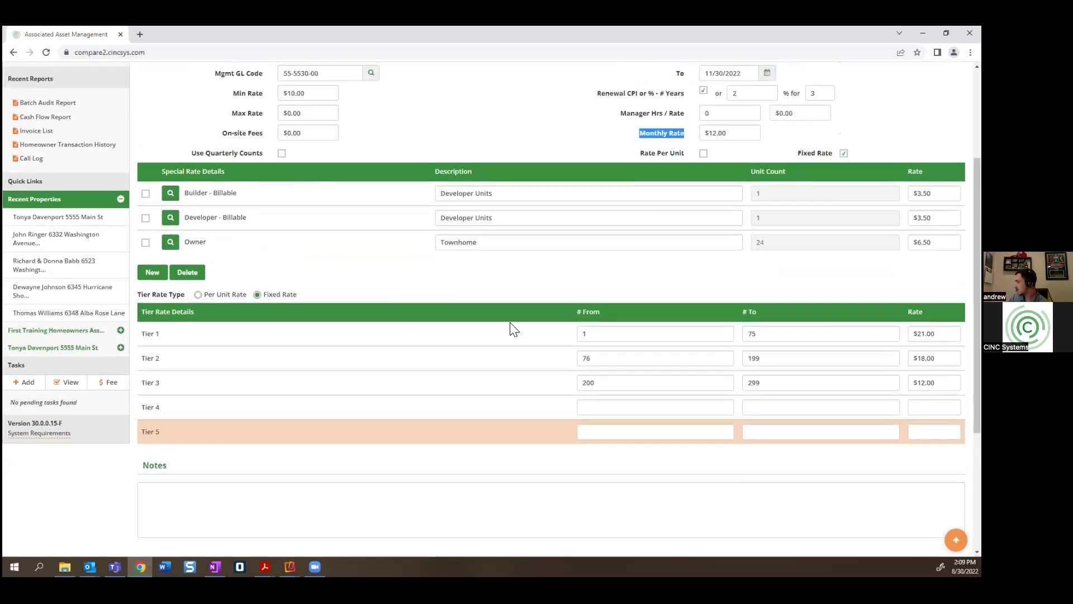
scroll(513, 324, up, 1)
click(534, 238)
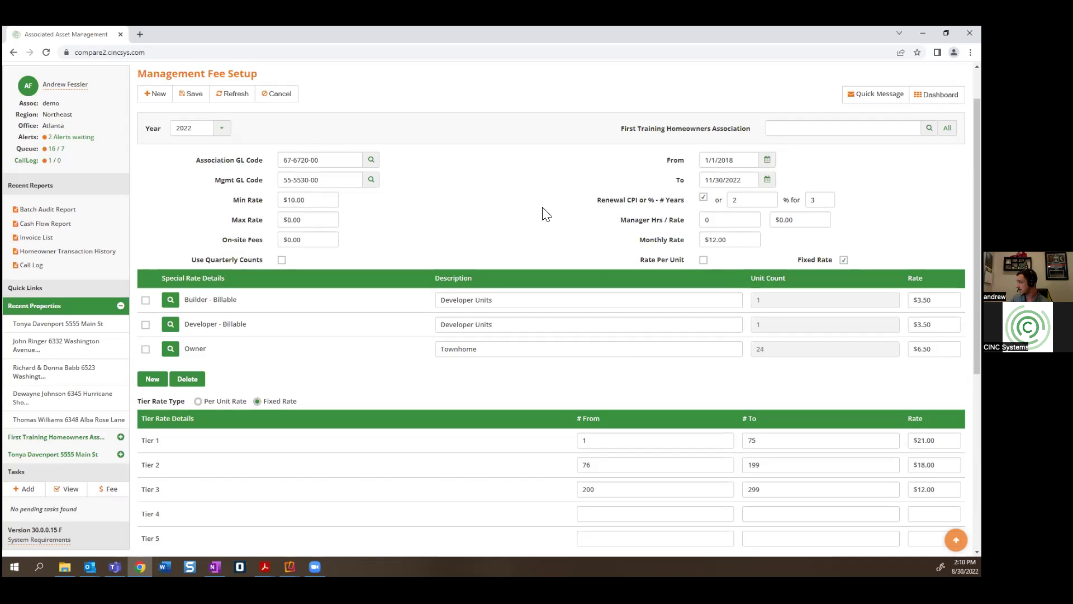
Step: Go to Addendum Billing and open the association's Administrative billing rates
scroll(545, 214, up, 1)
click(500, 104)
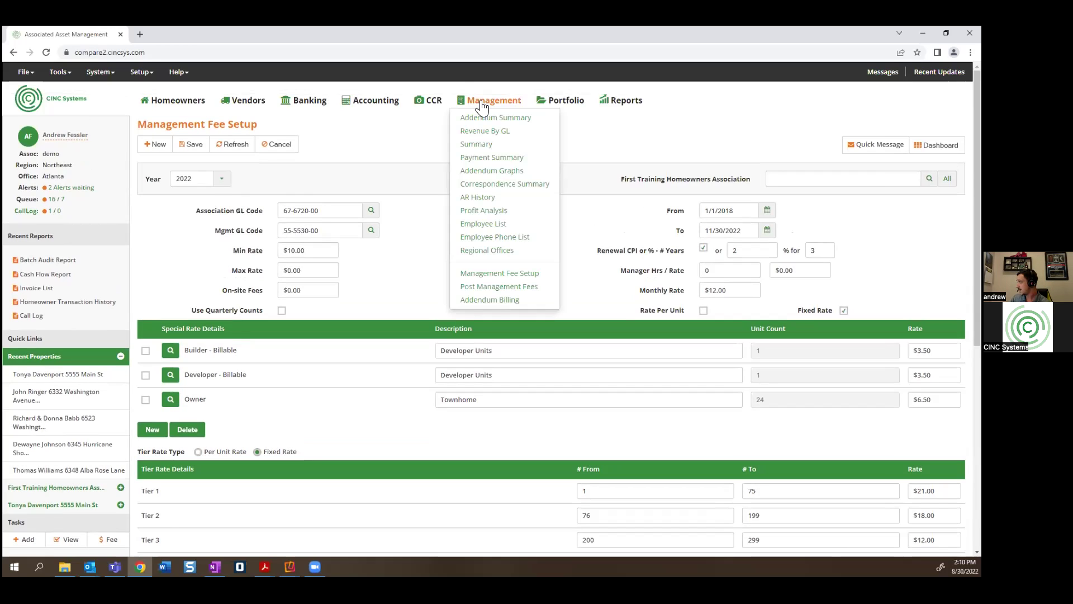
click(489, 300)
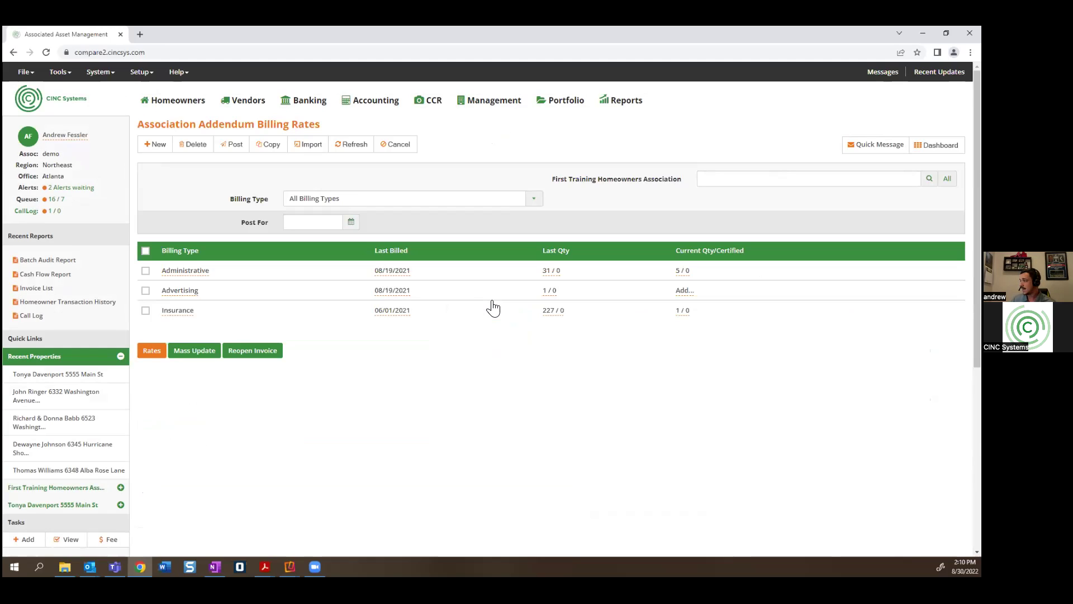
click(492, 302)
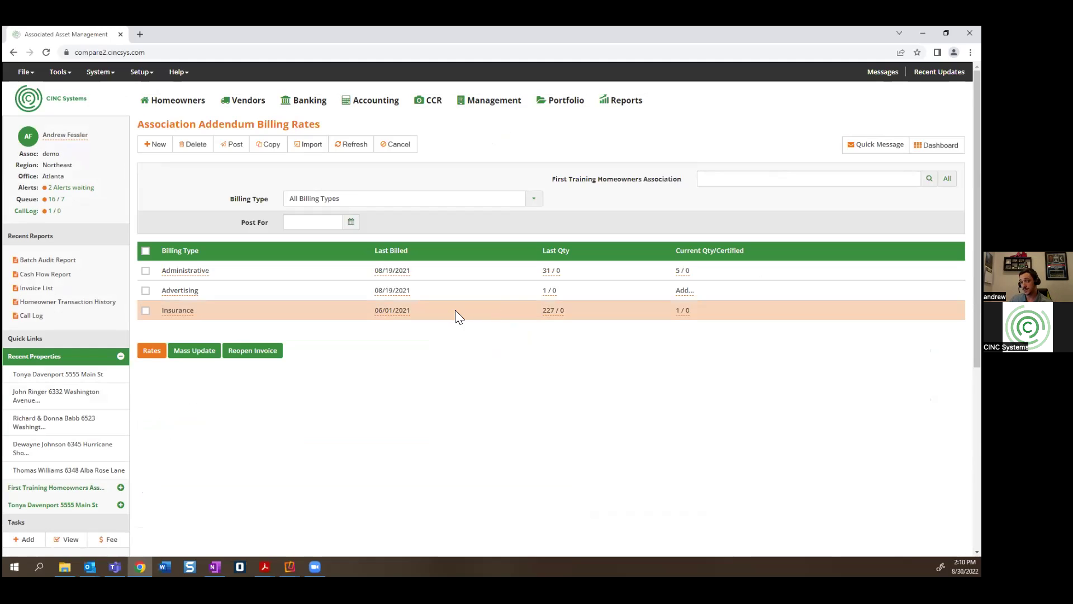
click(185, 270)
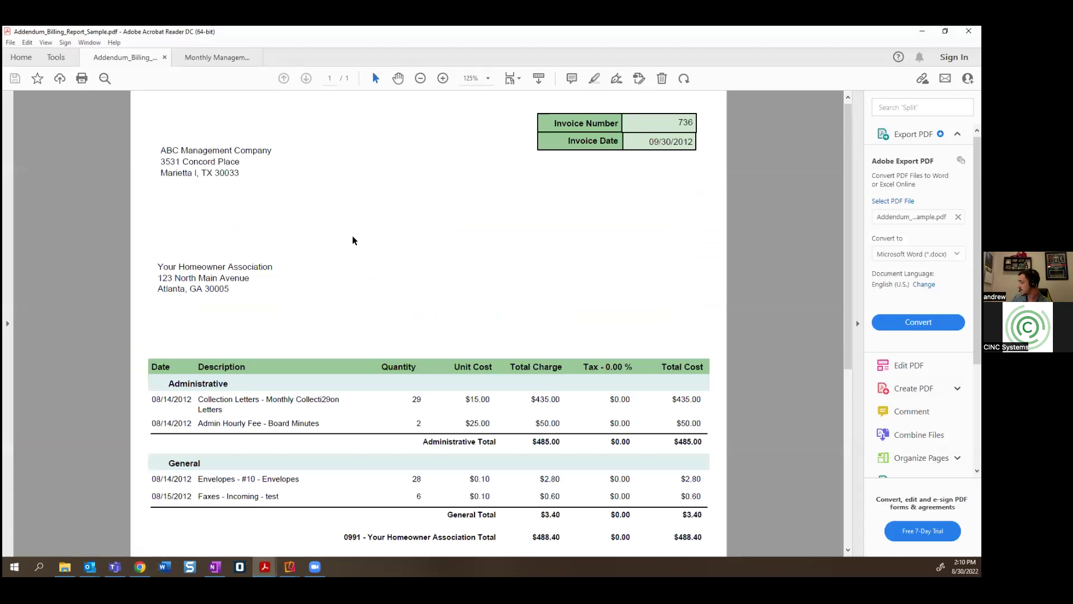
Step: Examine the administrative and general charges on the sample addendum billing invoice in Adobe Acrobat Reader, and minimize it
scroll(353, 239, down, 2)
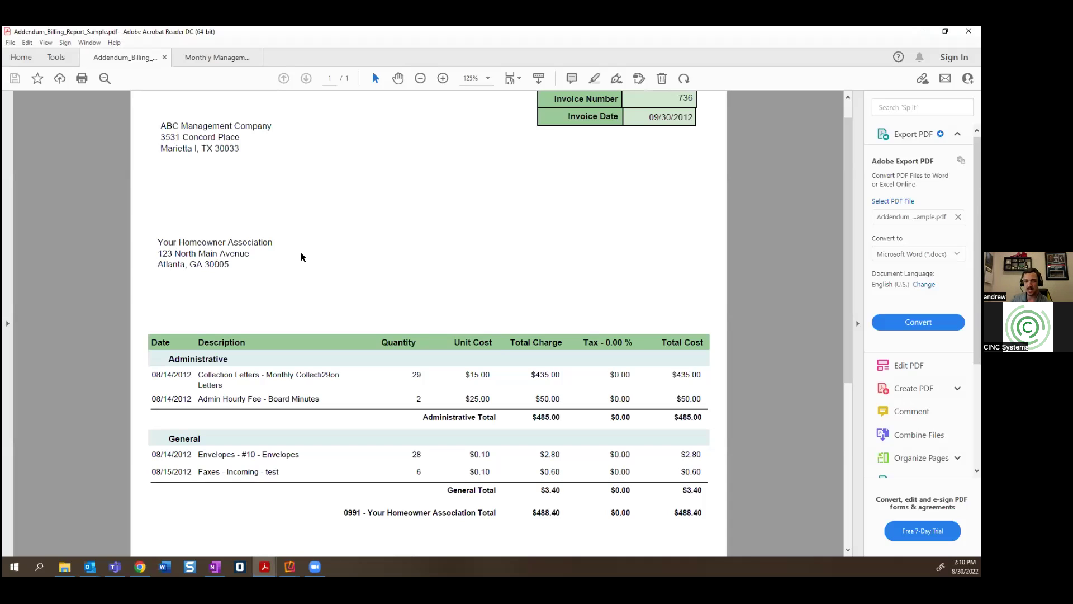
drag(167, 359, 319, 380)
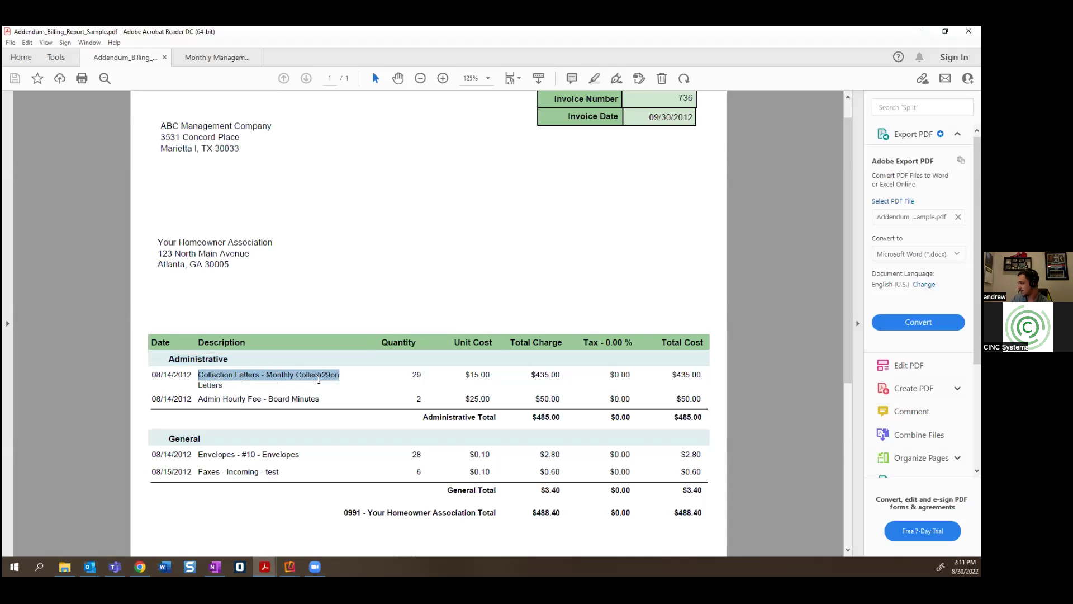
click(398, 396)
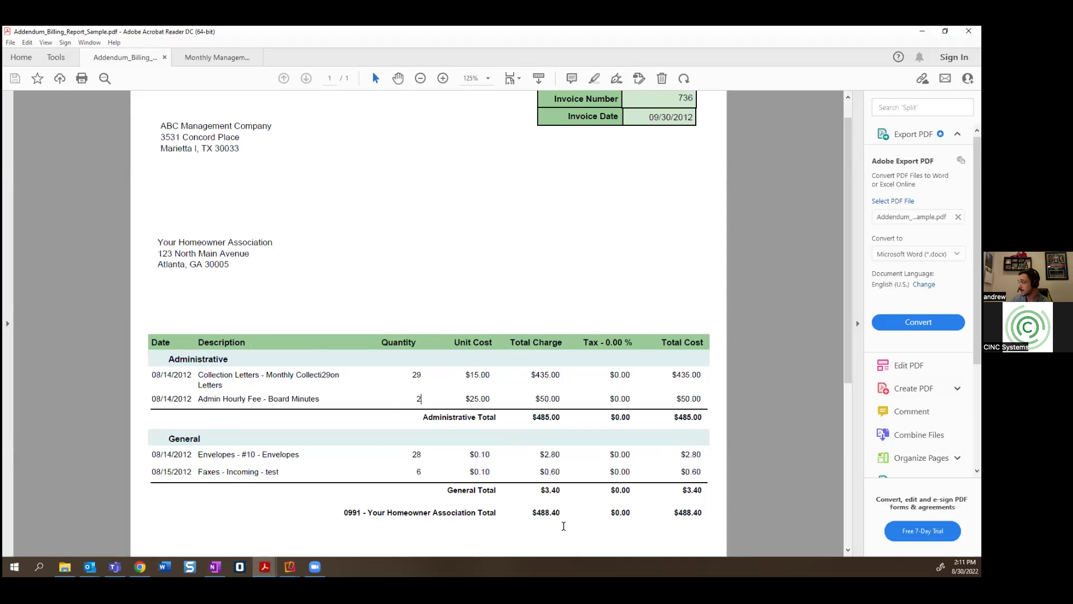
click(922, 31)
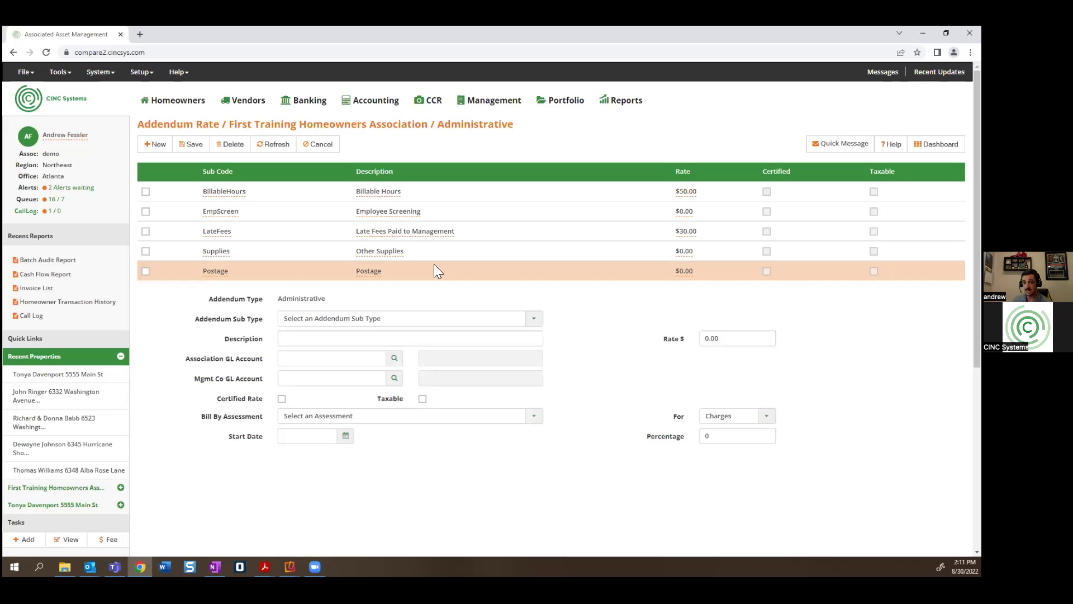
Step: Review the sub codes and settings of the Administrative addendum rates and return to the association's billing types list
scroll(312, 155, down, 3)
scroll(311, 151, up, 5)
click(316, 143)
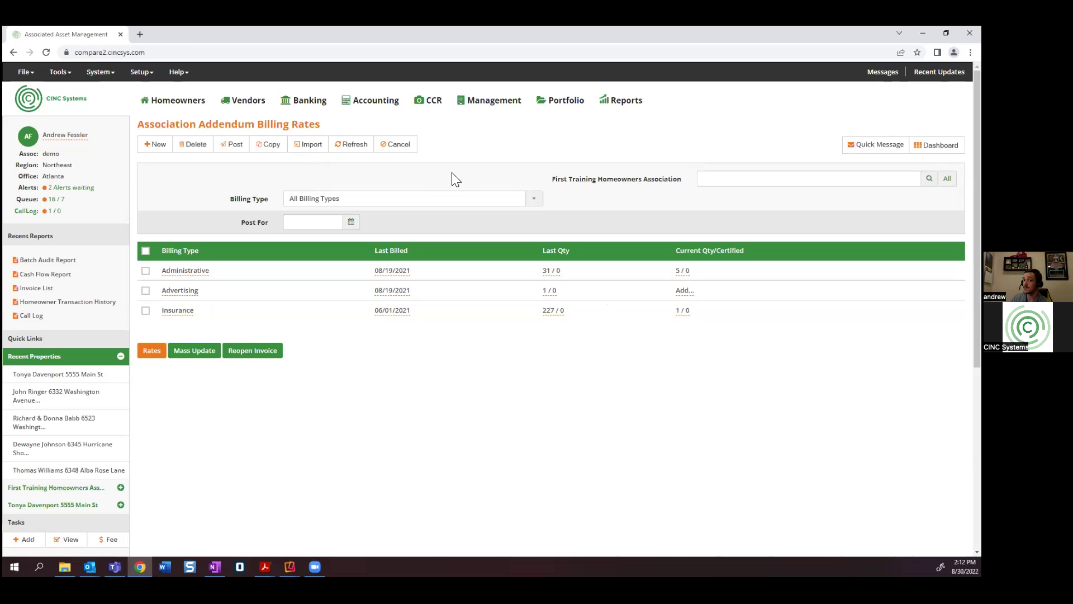
Step: Start a new call log entry and link it to a homeowner found by searching for the first name
click(45, 215)
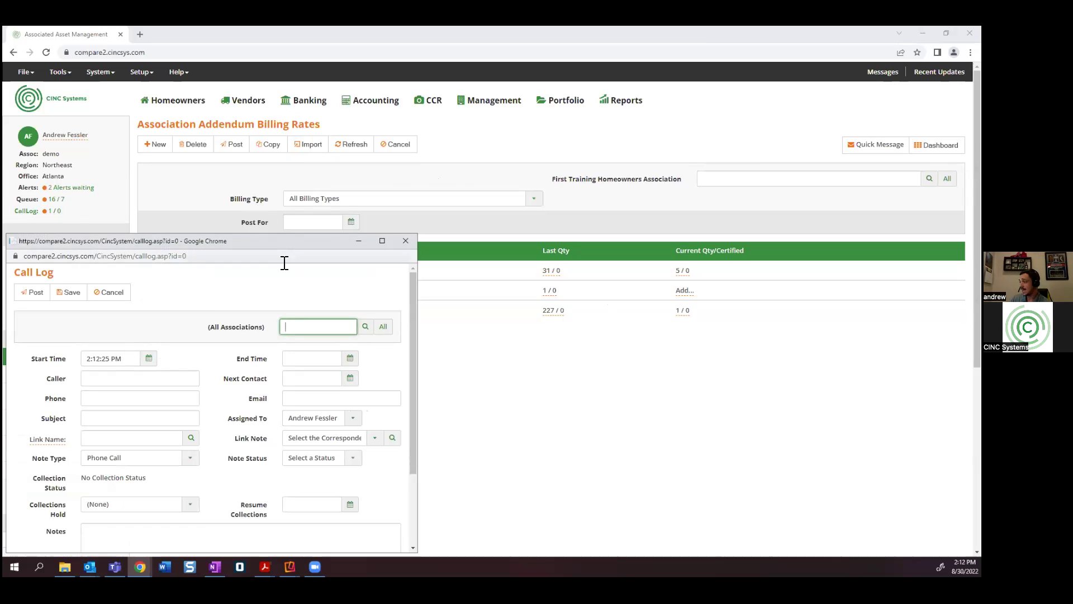
click(139, 439)
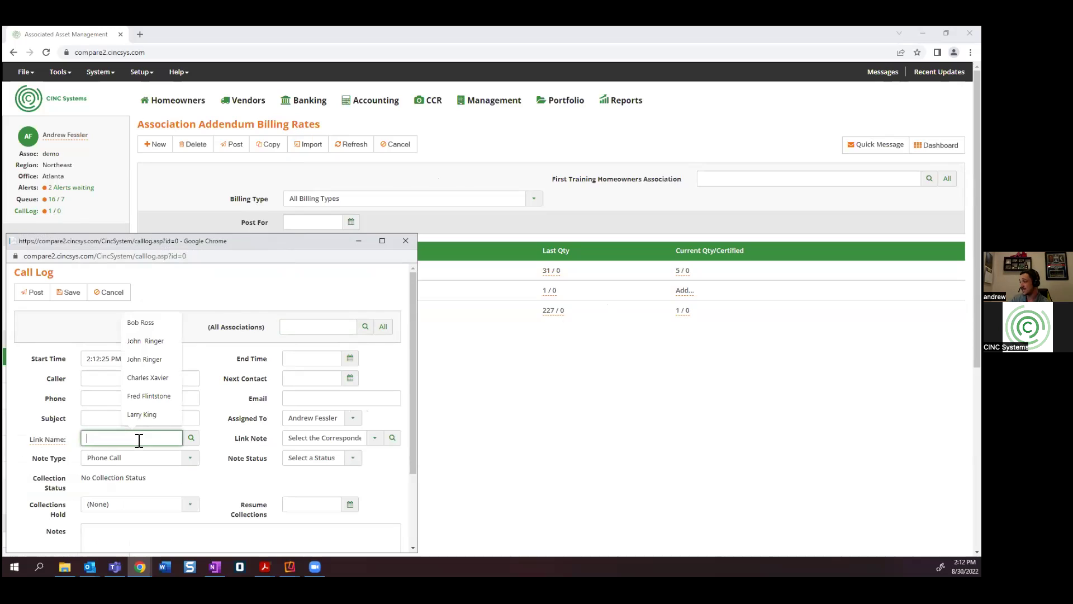
text(john)
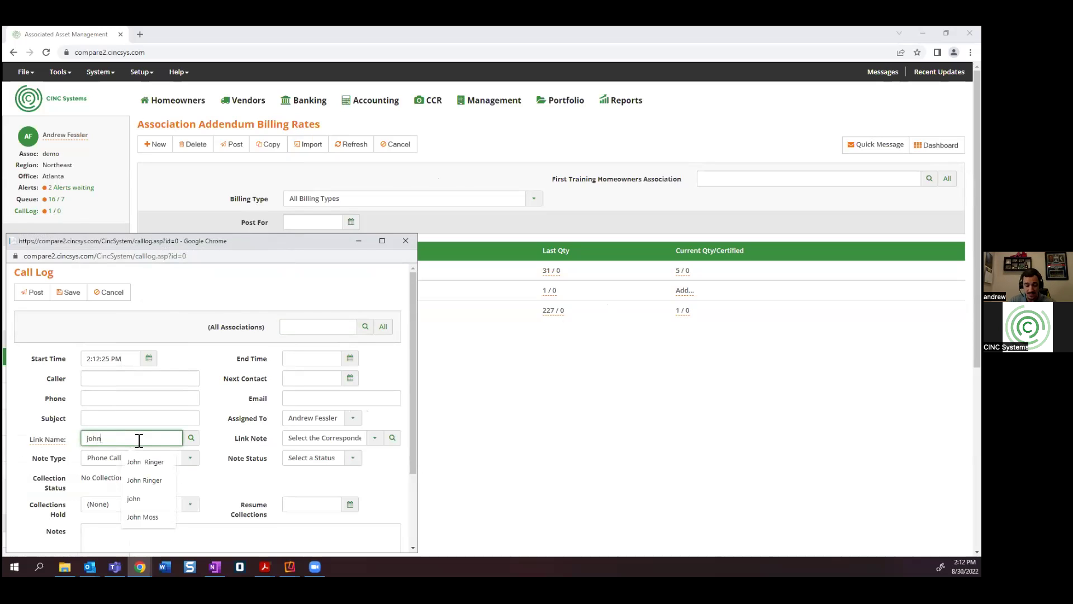
click(191, 437)
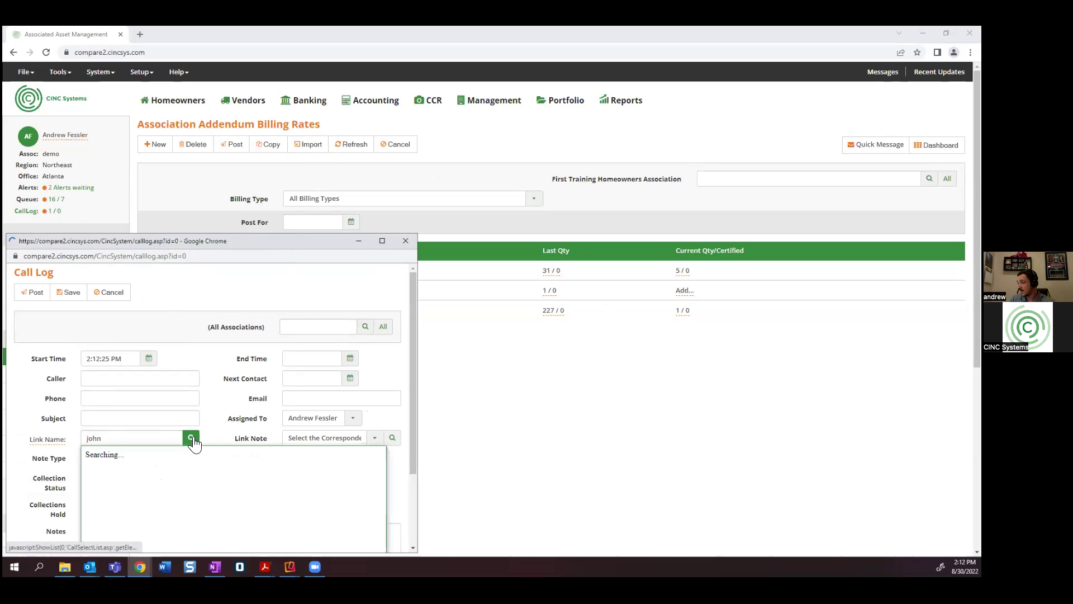
scroll(216, 413, down, 2)
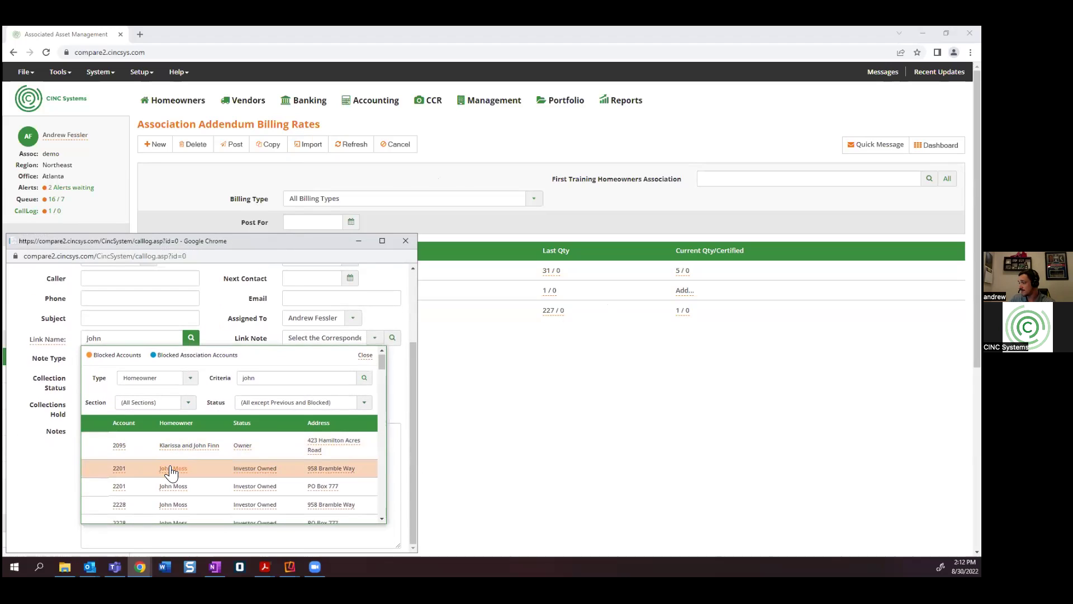
click(168, 472)
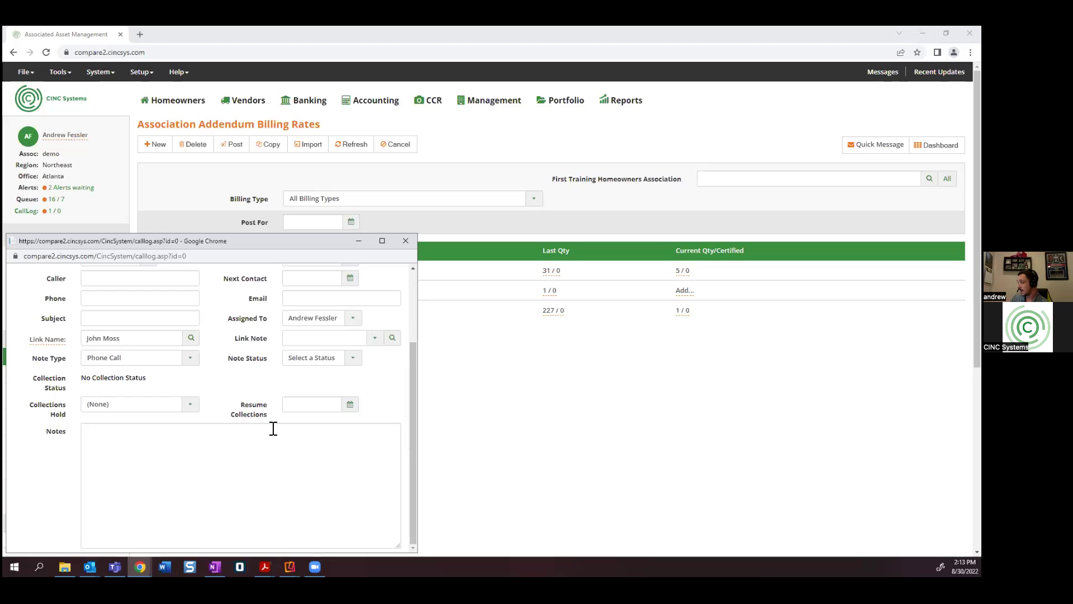
Step: Examine the call log's caller, phone, email and notes fields and the list of users it can be assigned to
scroll(238, 383, up, 1)
scroll(238, 383, up, 3)
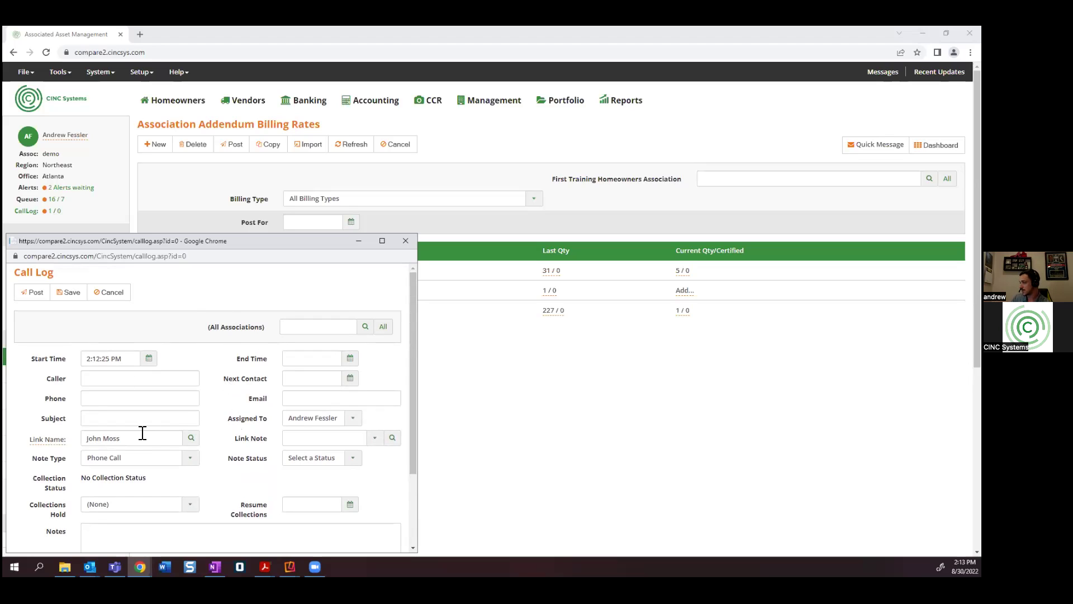
click(86, 379)
click(98, 400)
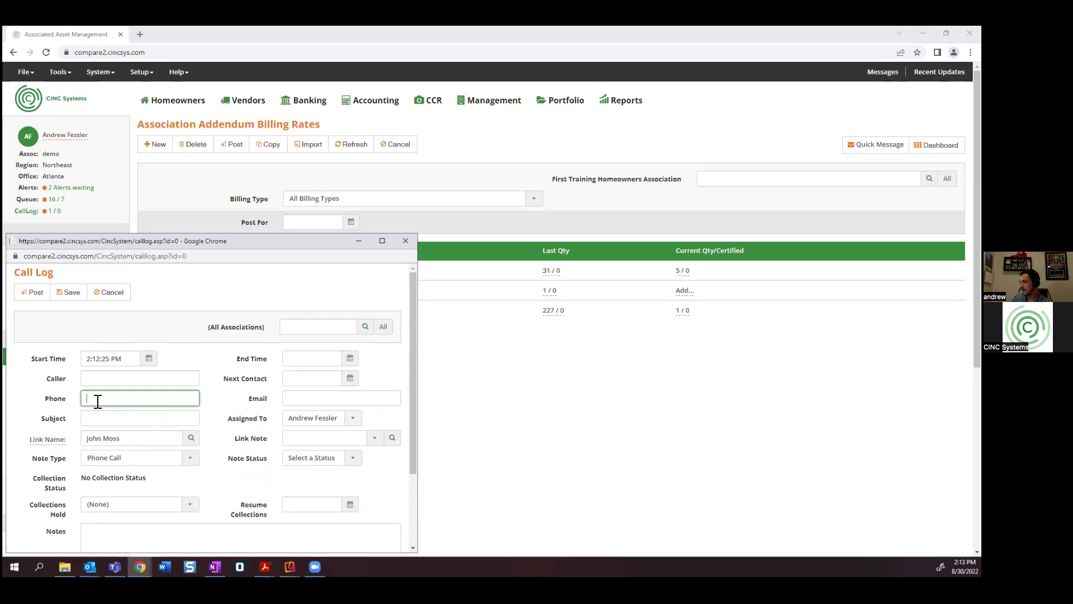
click(303, 394)
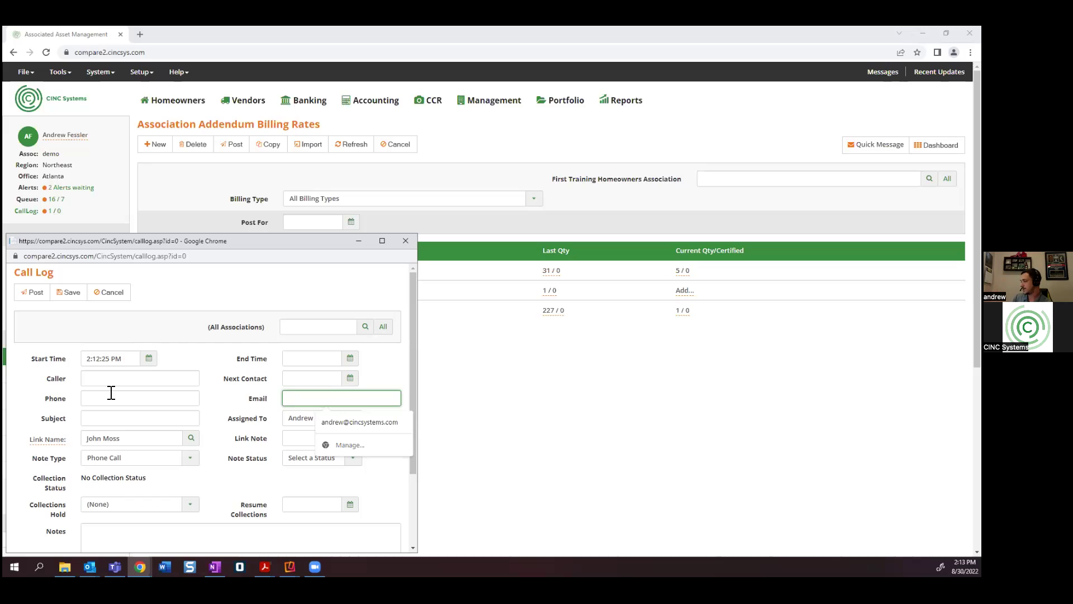
scroll(126, 458, down, 3)
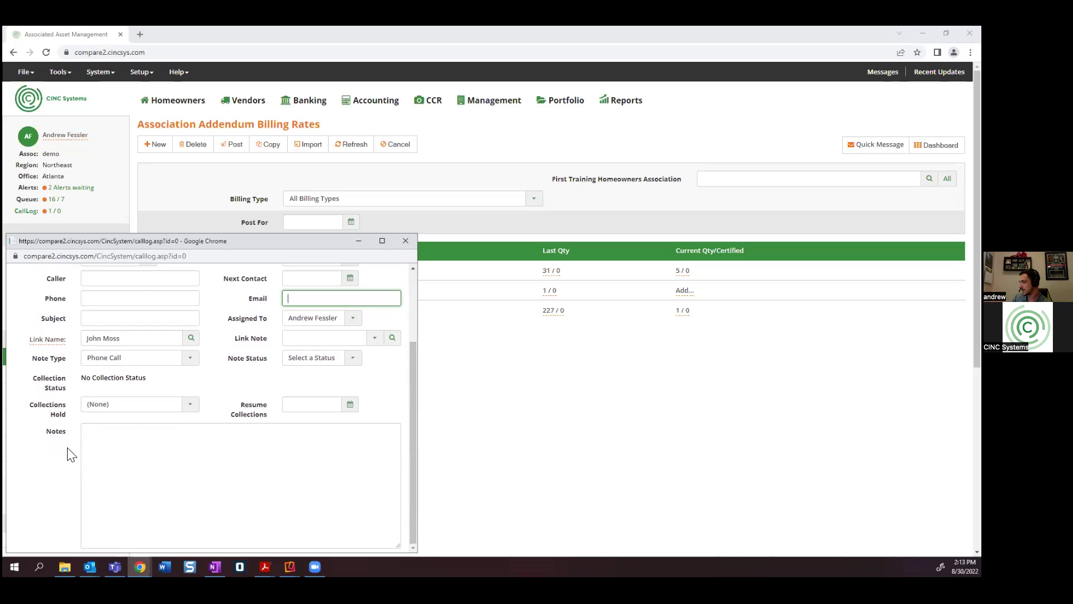
scroll(71, 454, up, 3)
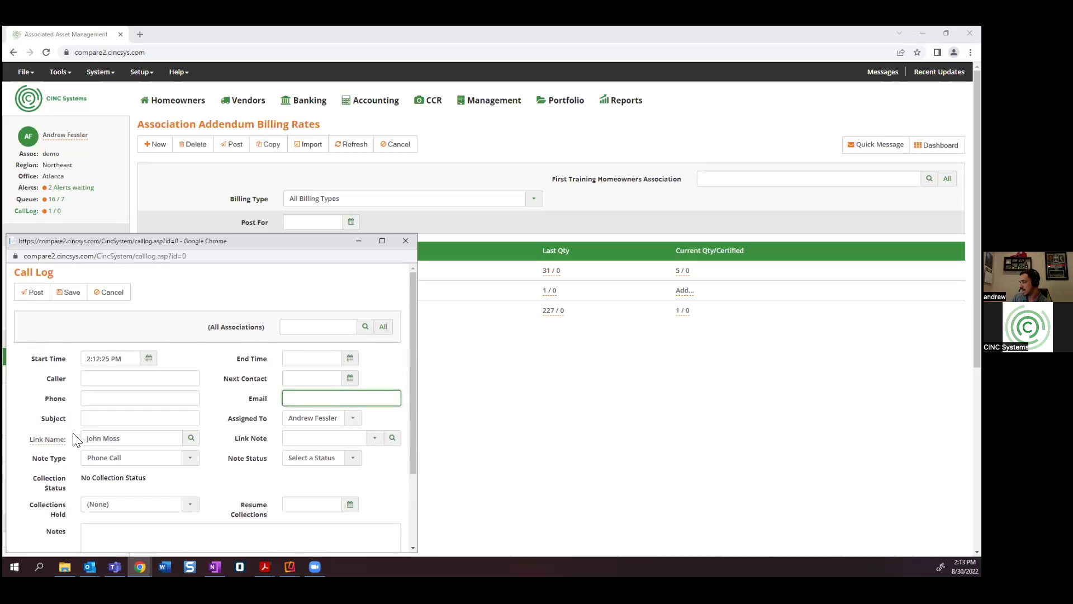
click(357, 419)
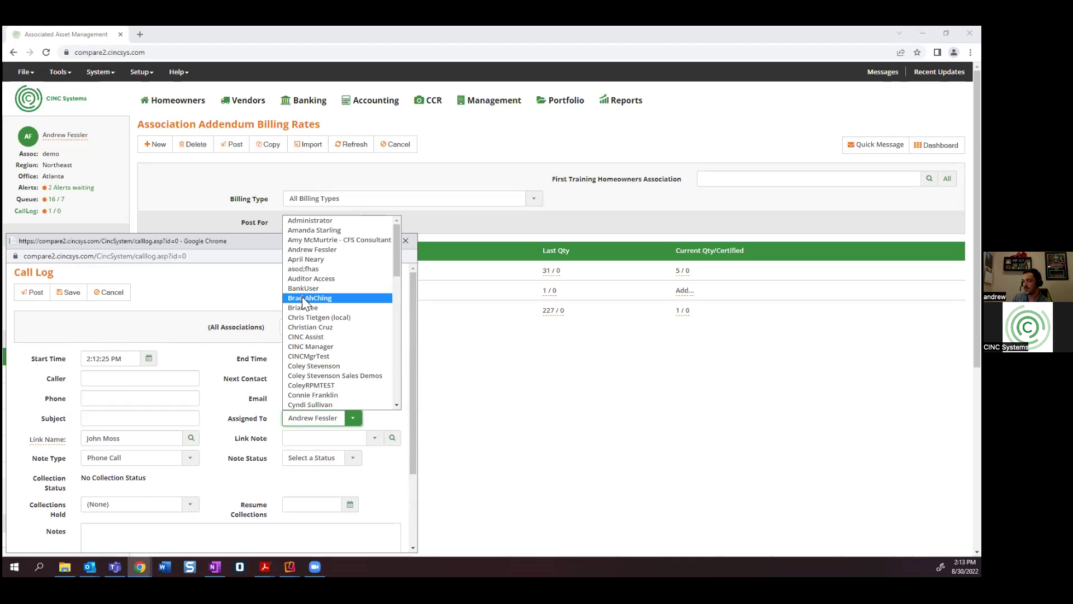
click(265, 306)
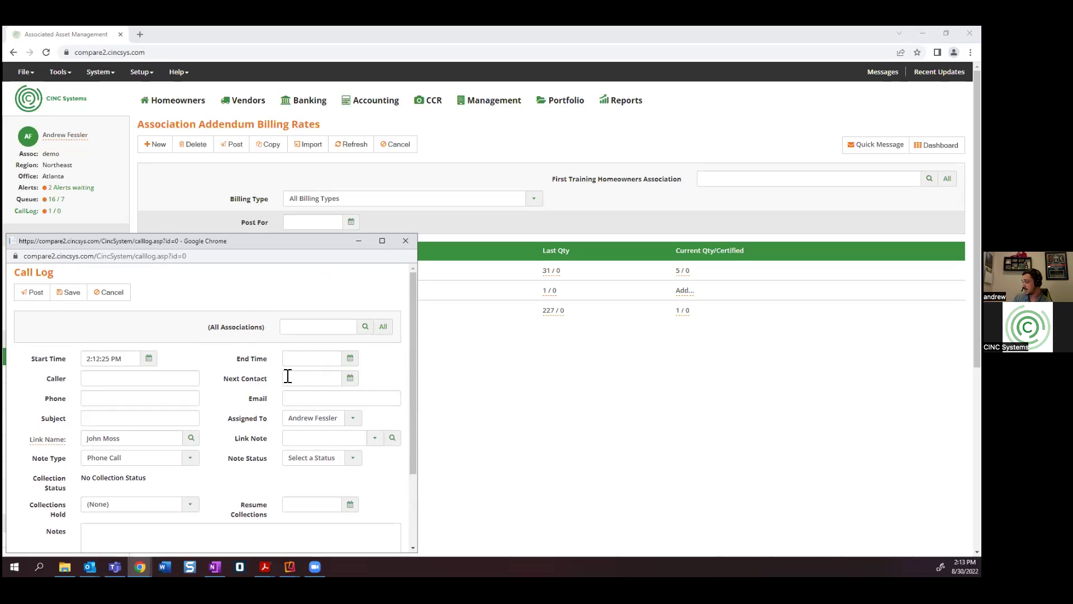
Step: Stamp the call's end time with the current time and cancel the call log entry without saving
click(350, 359)
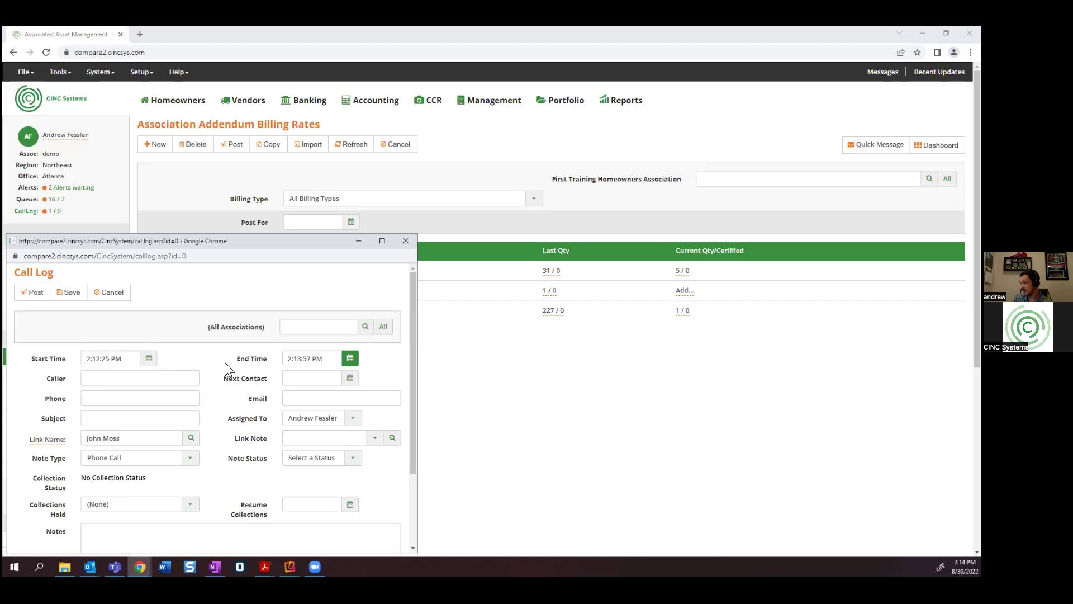
drag(235, 361, 287, 369)
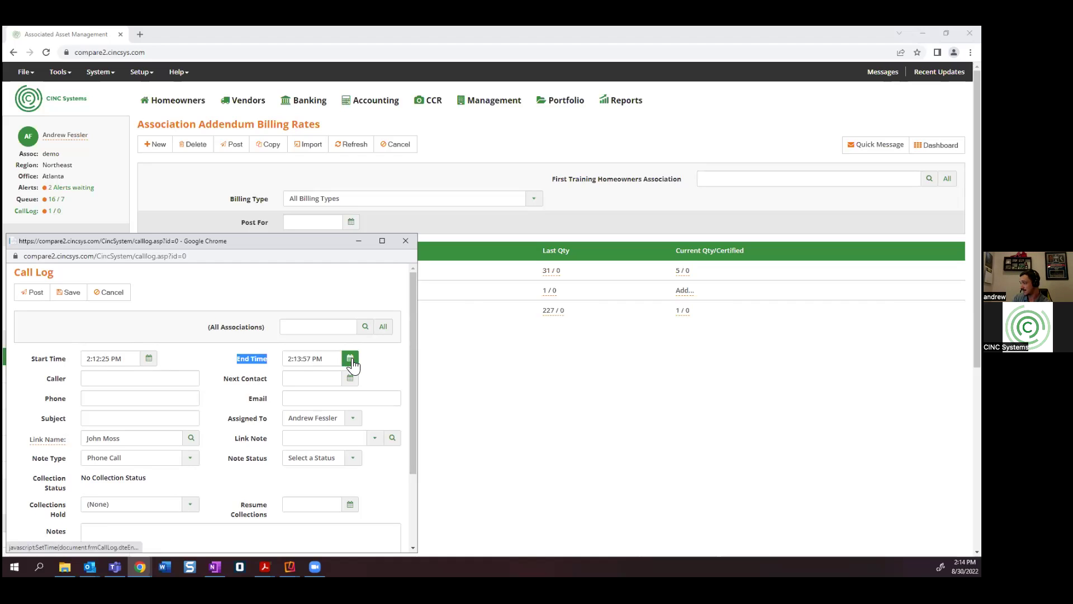
click(269, 375)
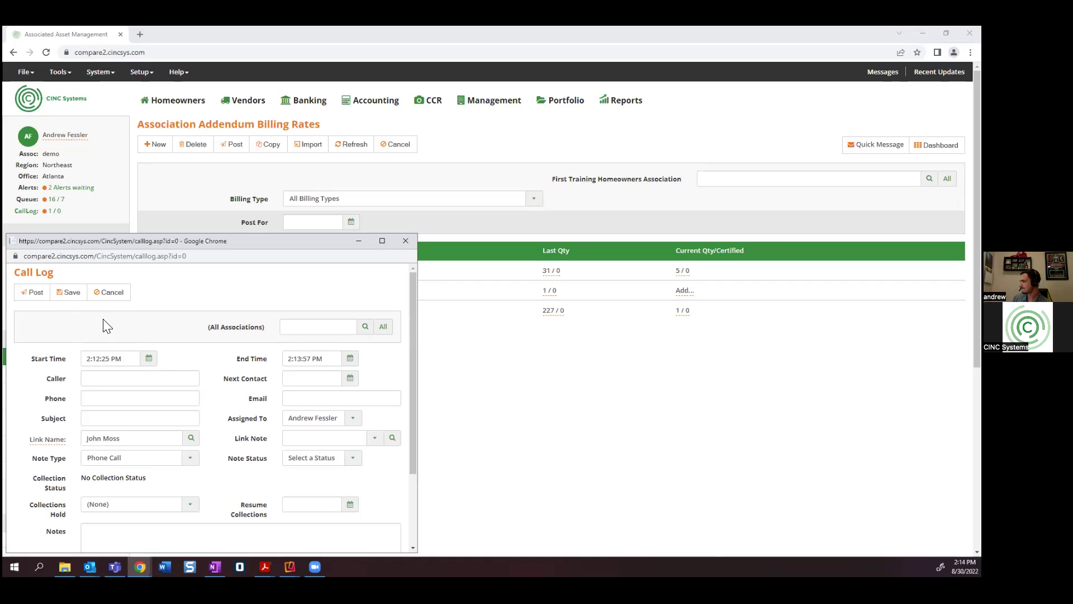
click(109, 292)
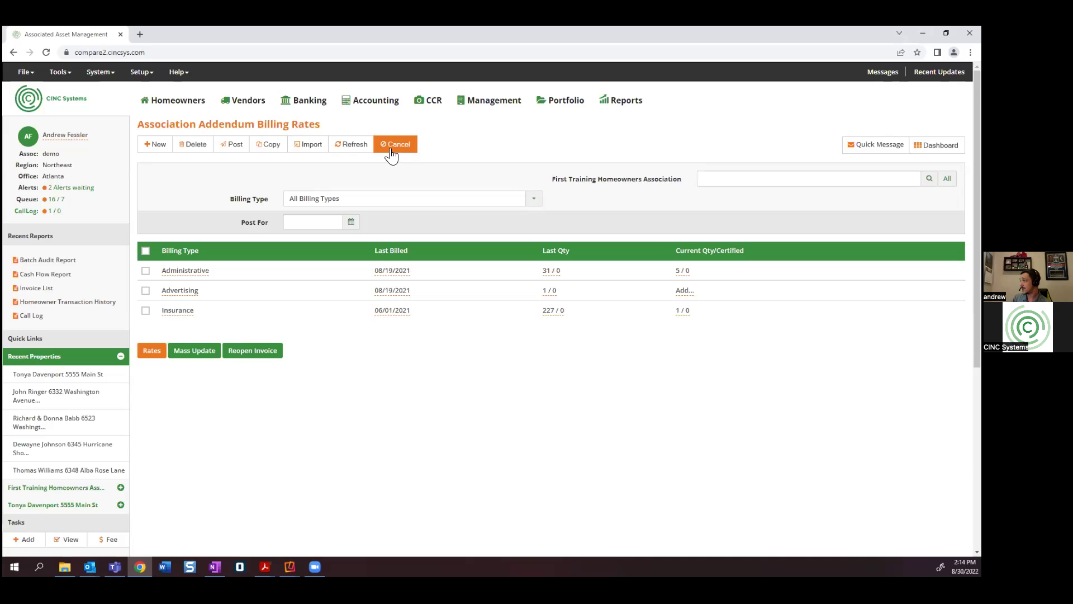
Step: Open the dashboard and switch it from First Training Homeowners Association to all associations
mouse_move(566, 102)
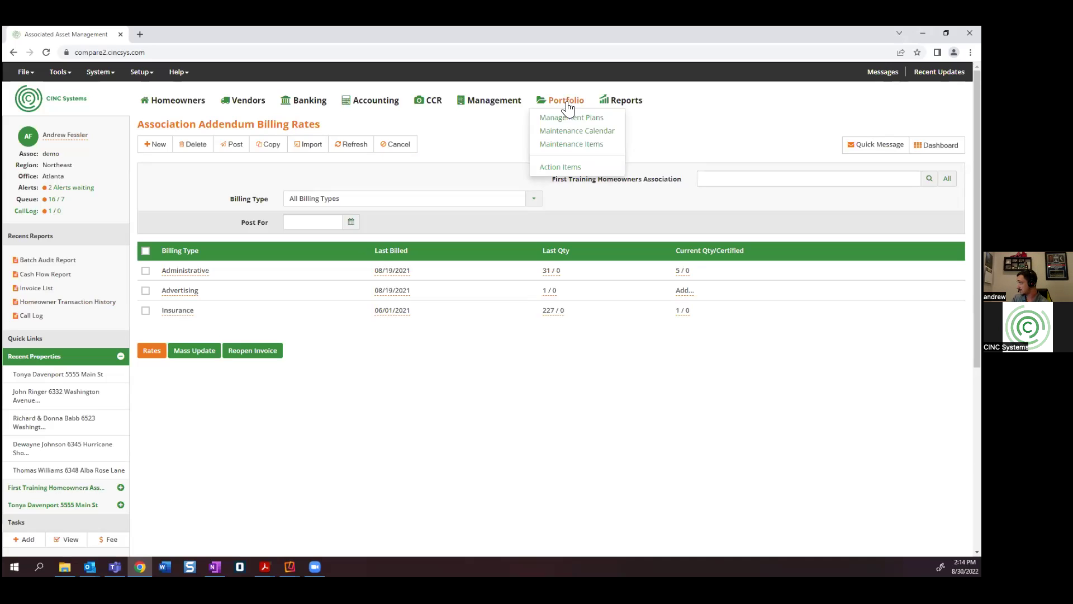
click(595, 116)
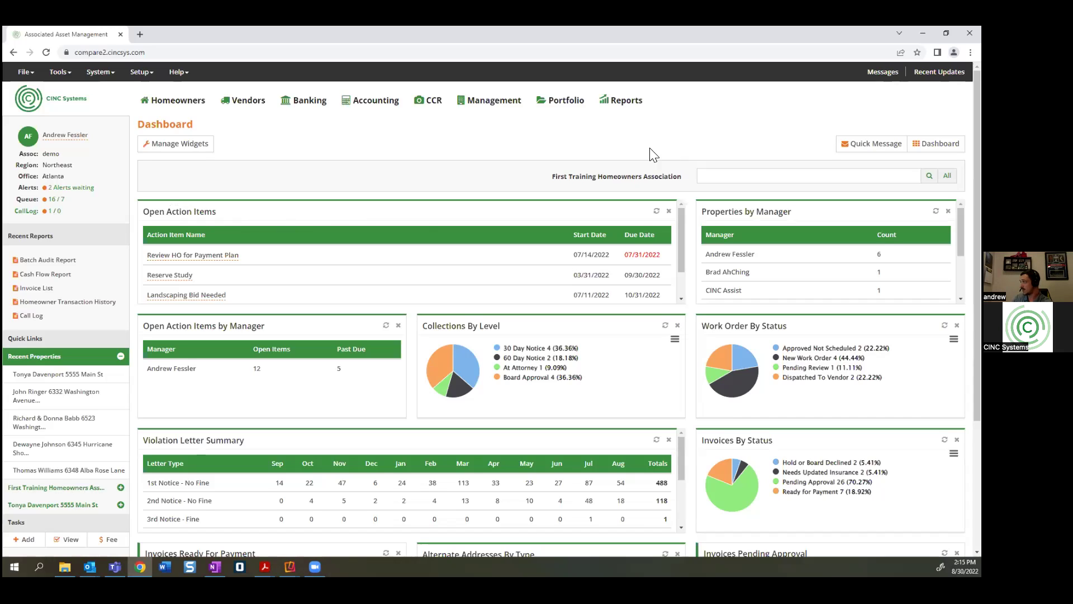
drag(548, 177, 685, 187)
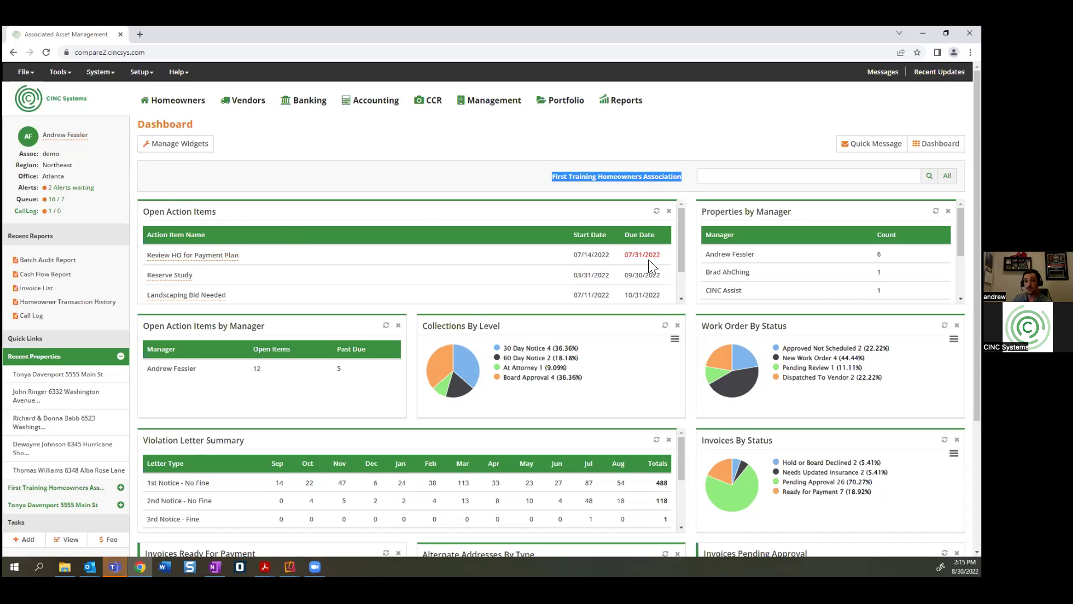
click(947, 175)
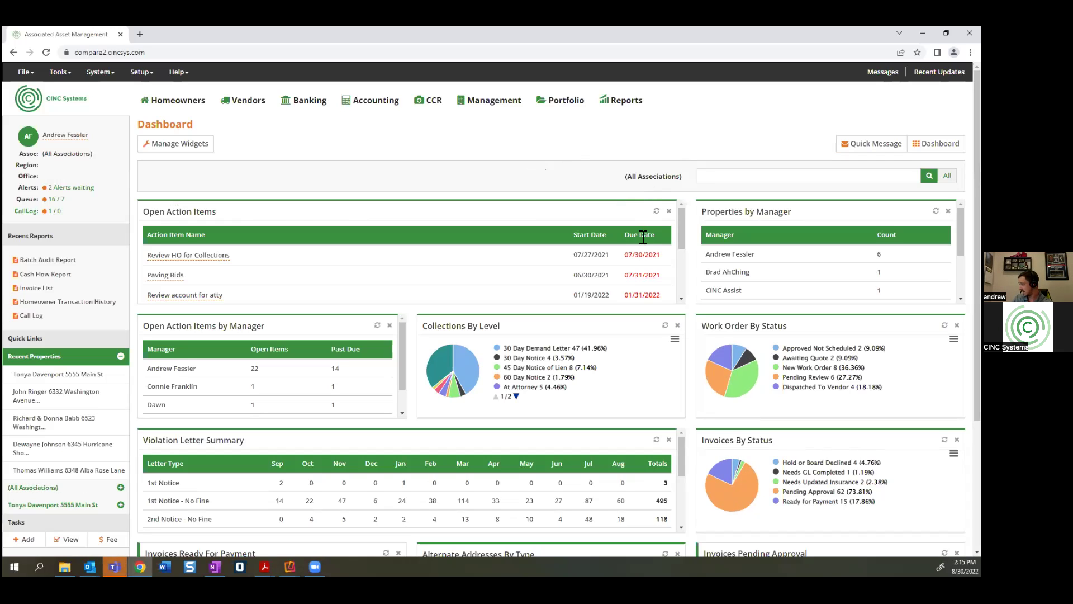
Step: Look through the open action items, examine the details of Review HO for Collections and return to the dashboard
scroll(646, 249, down, 2)
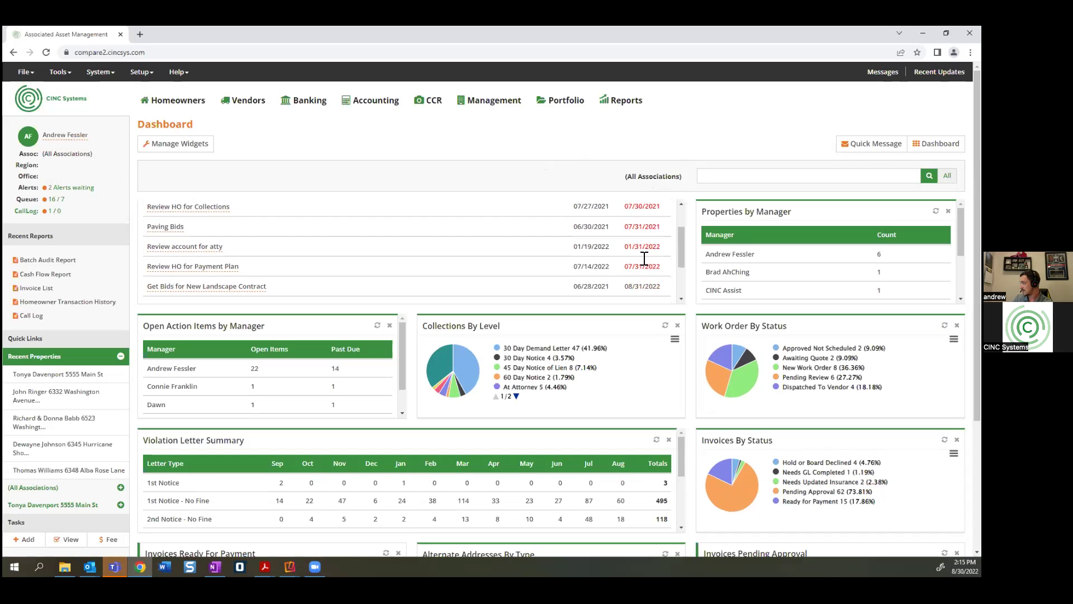
scroll(645, 258, up, 2)
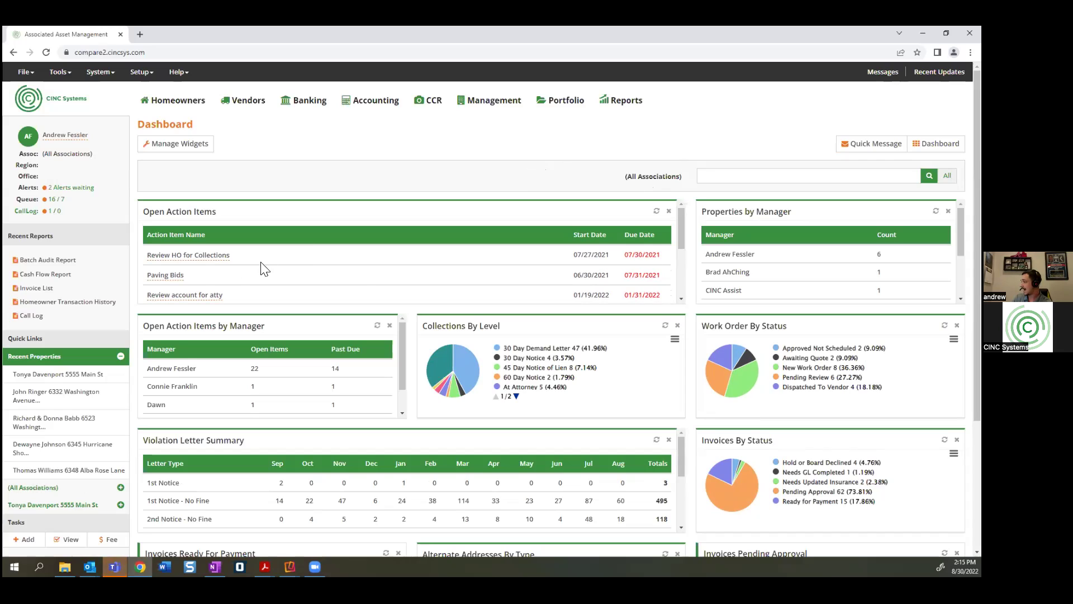
click(194, 262)
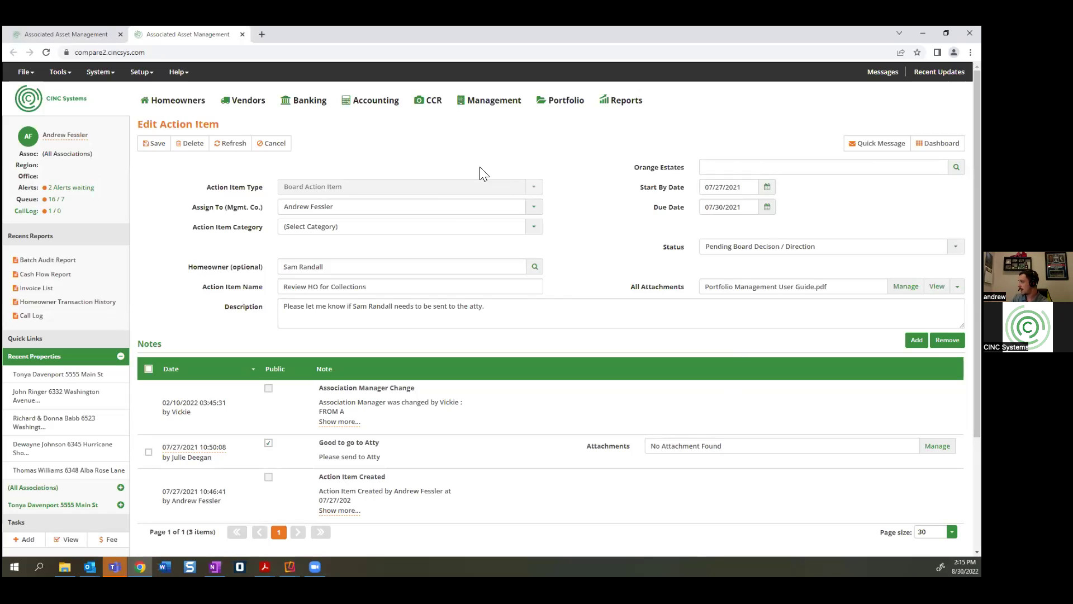
click(938, 143)
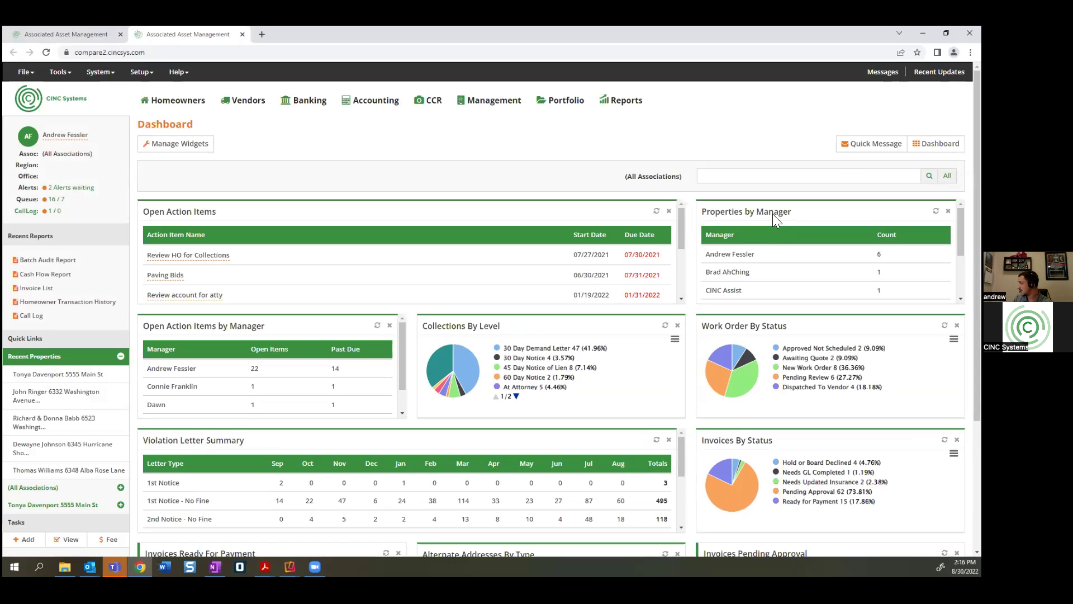
Step: Review the dashboard's properties by manager and each manager's open and past due action items
scroll(775, 256, down, 2)
scroll(776, 258, up, 2)
drag(146, 368, 175, 367)
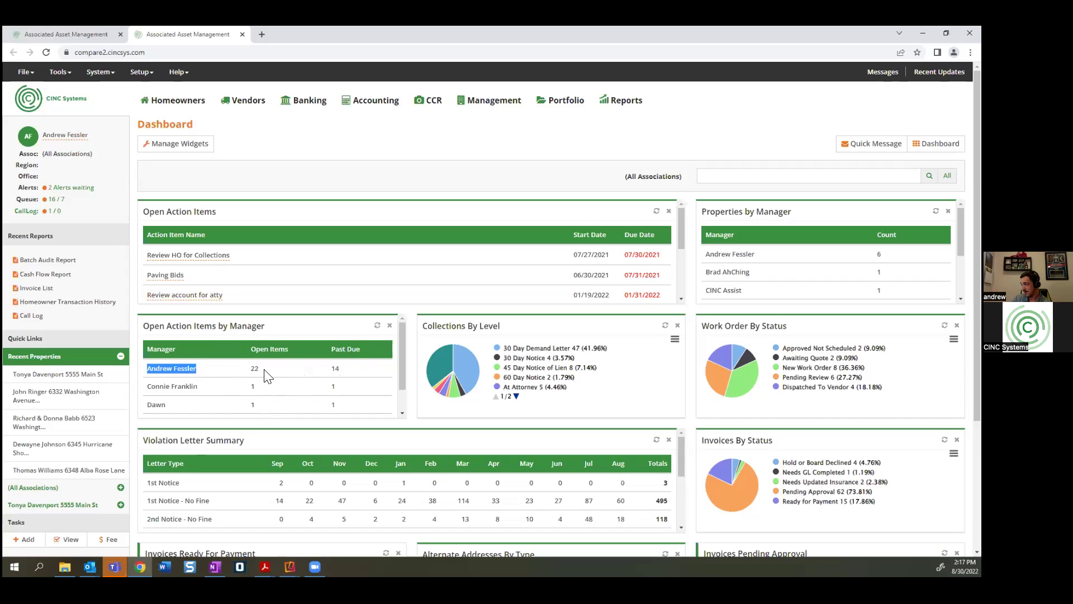
click(346, 373)
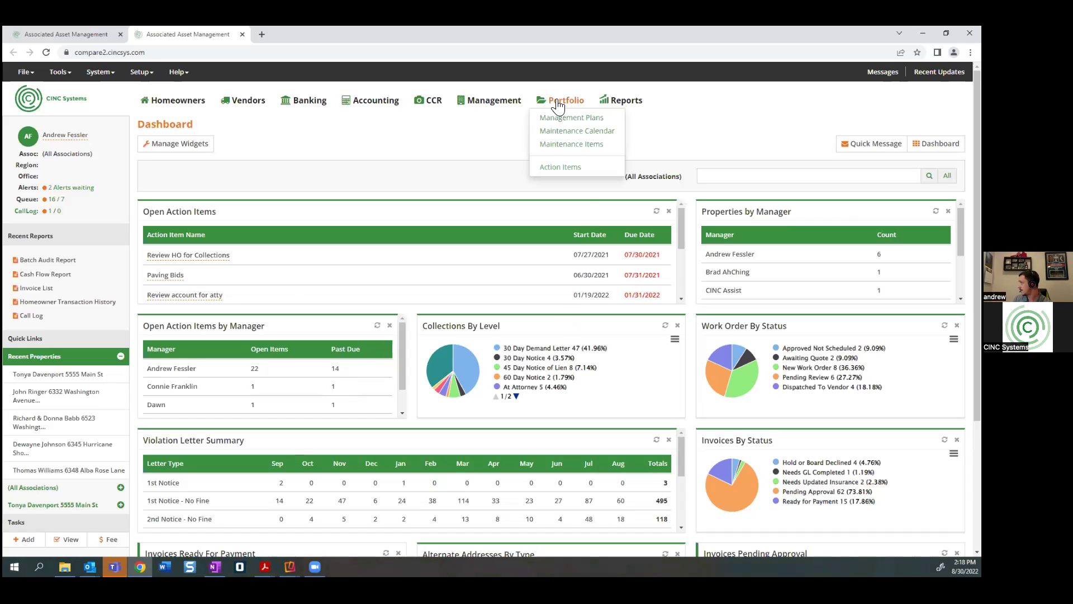
Step: Open the 2022 management plan for First Training Homeowners Association and review its plan items and invalid due date markers
click(565, 121)
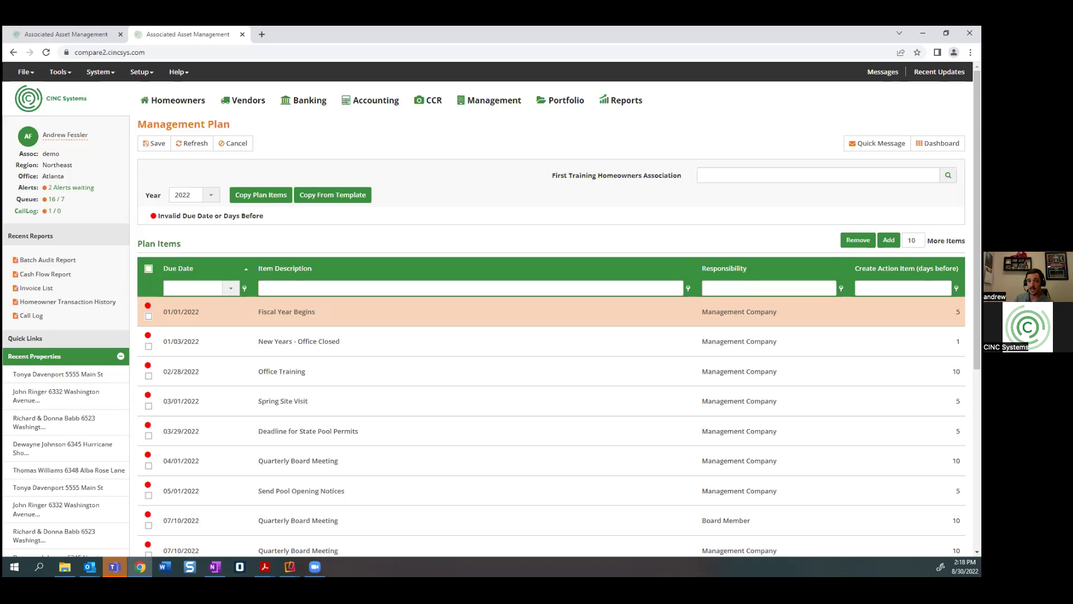
click(504, 401)
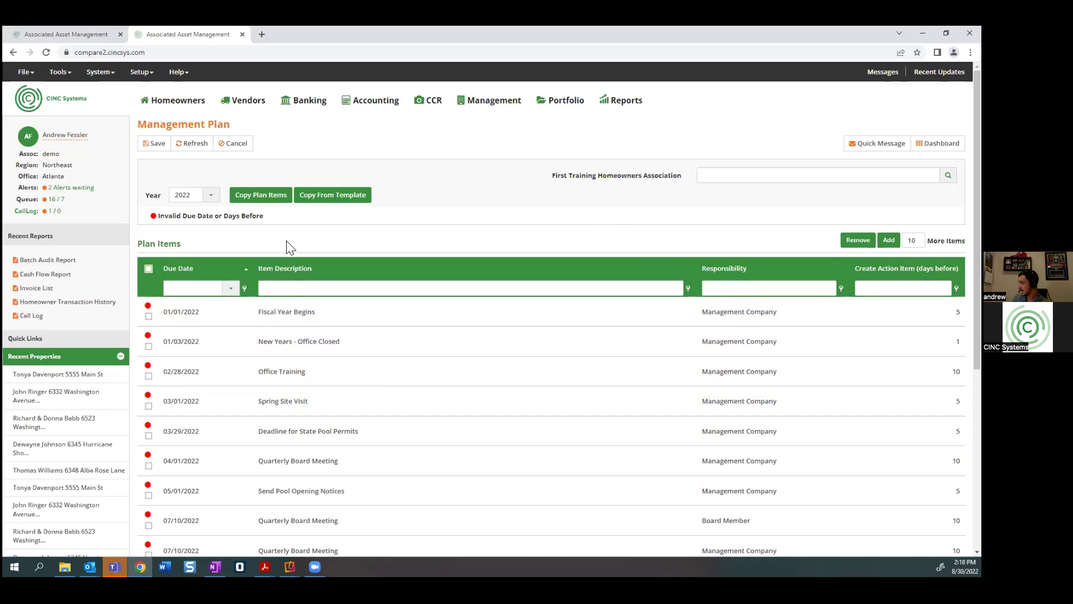
drag(263, 218, 158, 219)
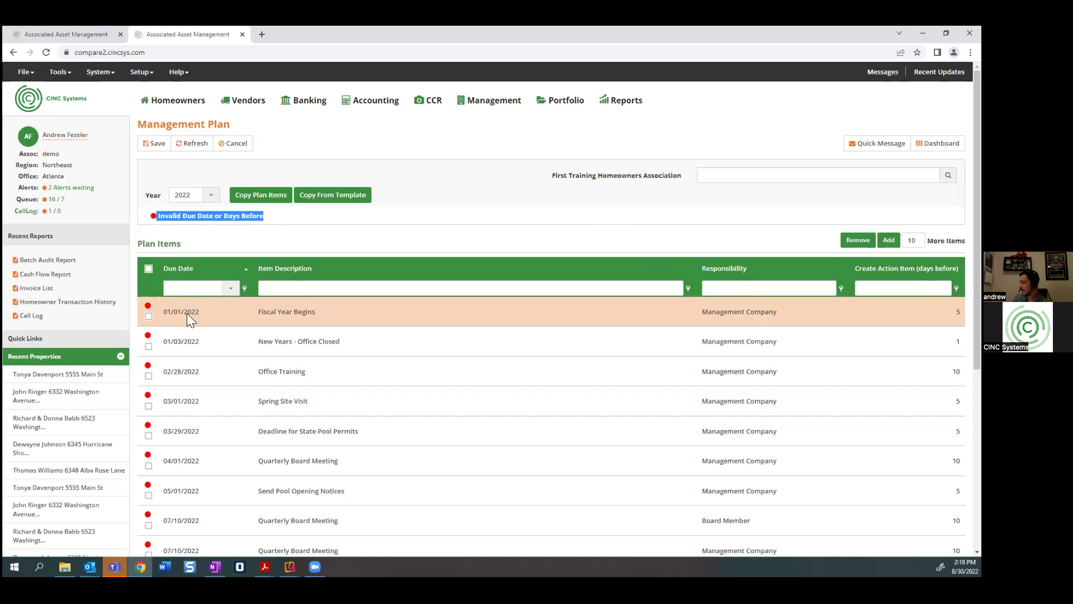
drag(164, 312, 181, 315)
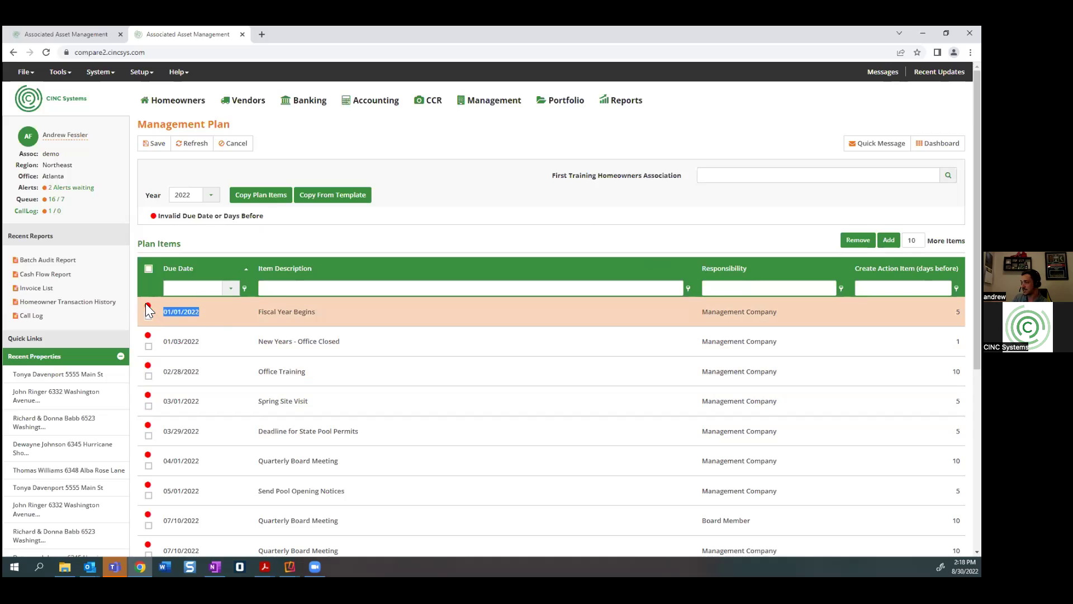
scroll(252, 347, down, 5)
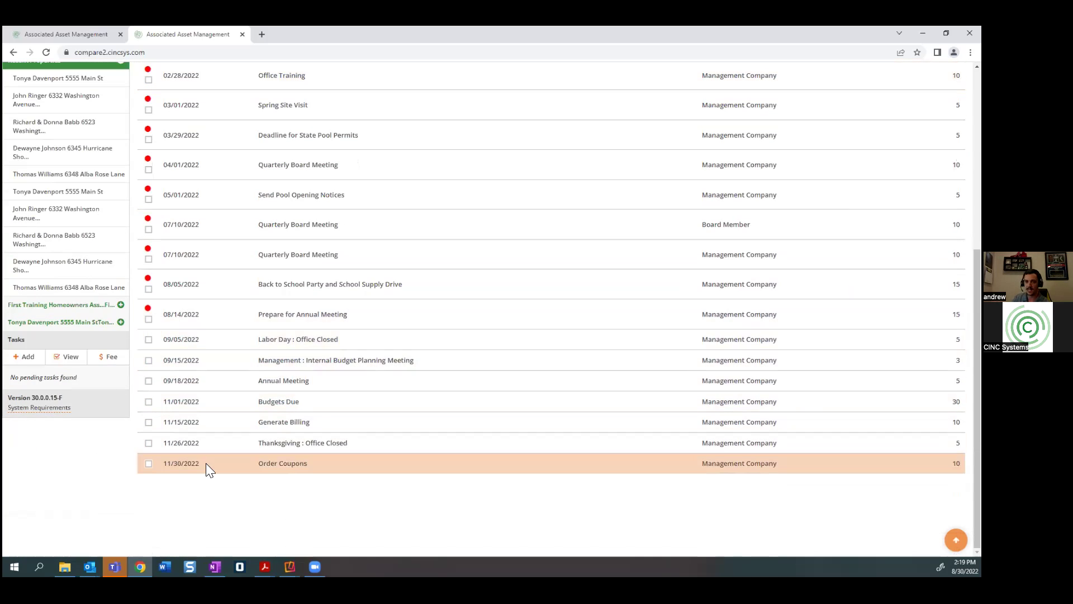
scroll(254, 398, up, 5)
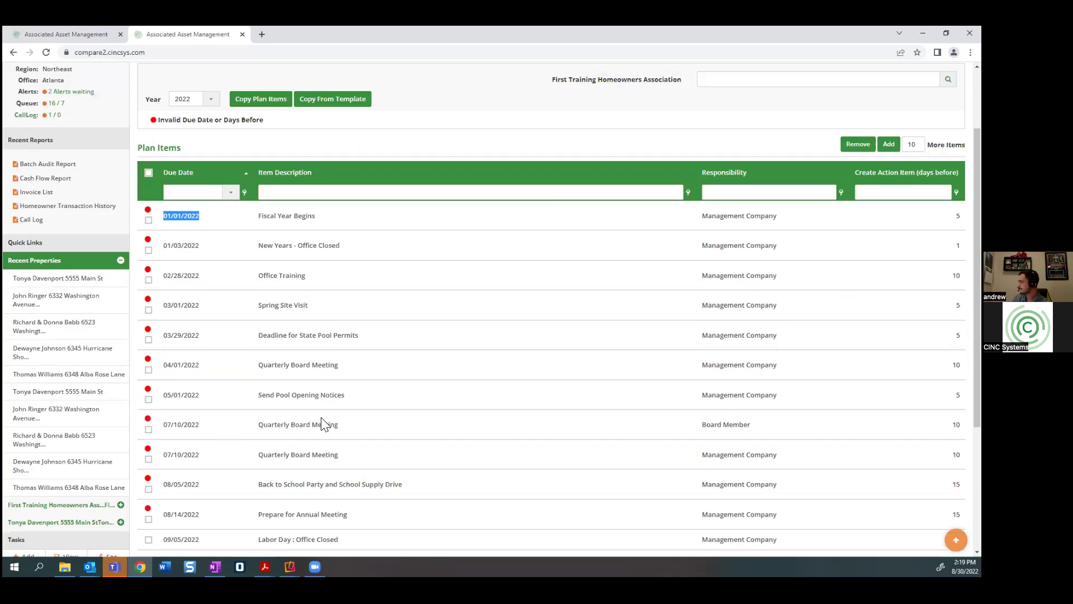
Step: Open the action items for all associations and examine the board item Review HO for Payment Plan, including its optional homeowner field
mouse_move(559, 102)
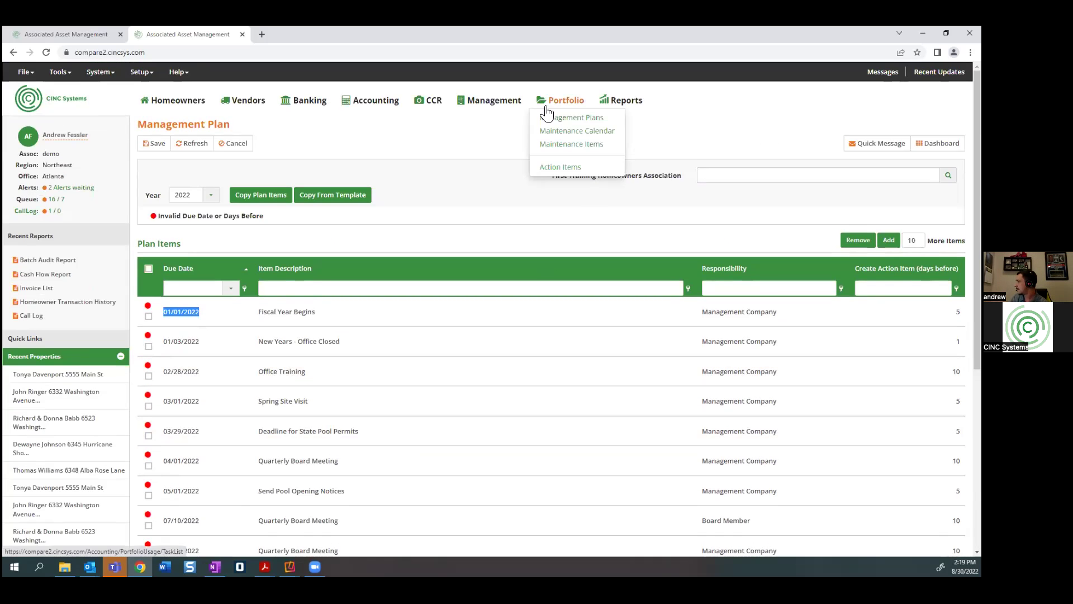
click(559, 167)
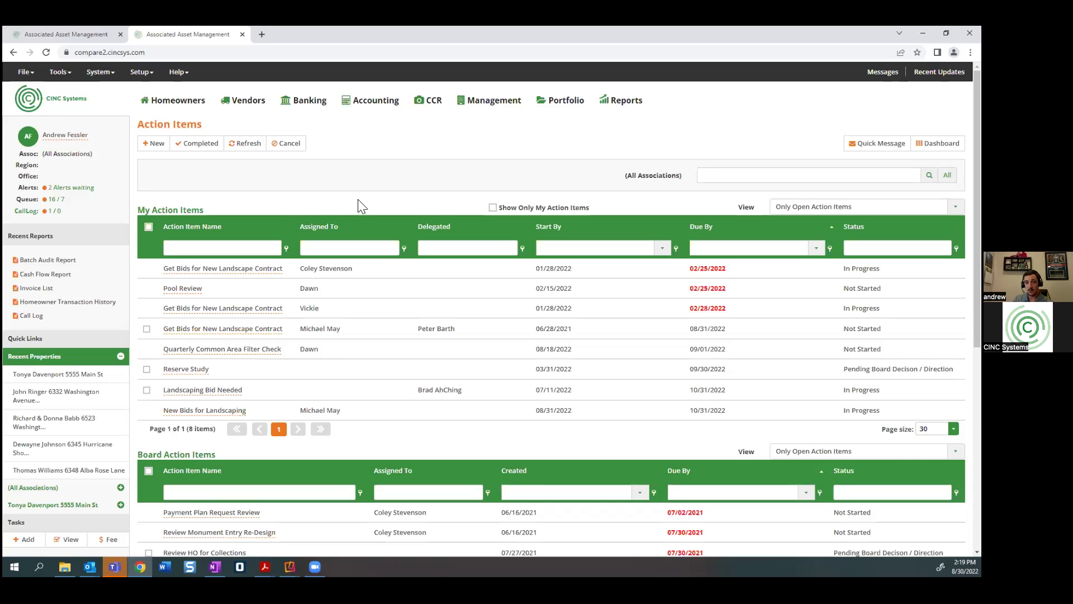
scroll(363, 202, down, 6)
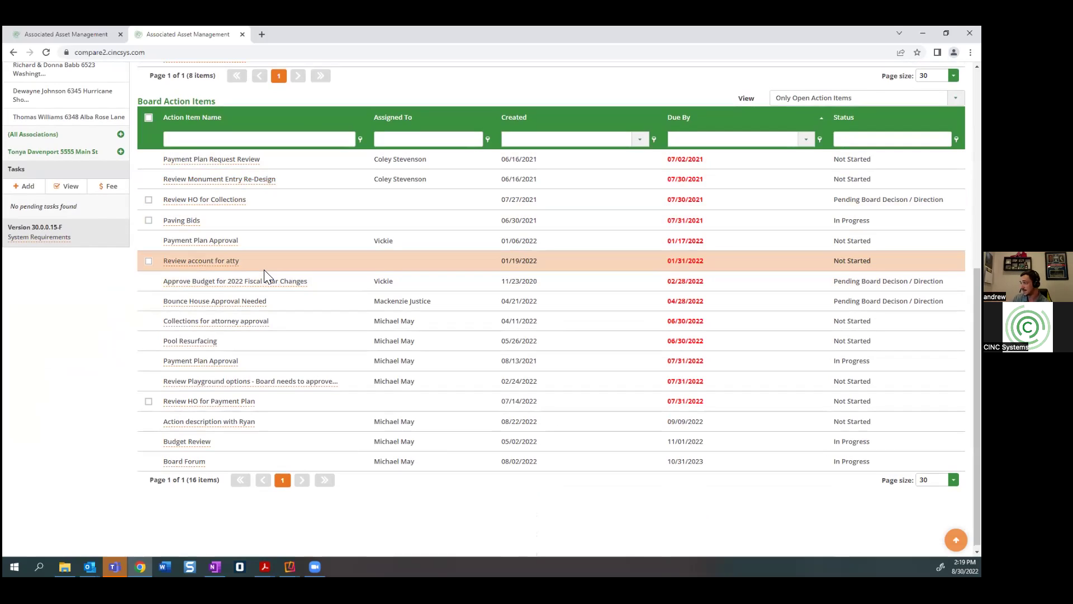
click(199, 403)
scroll(200, 407, up, 1)
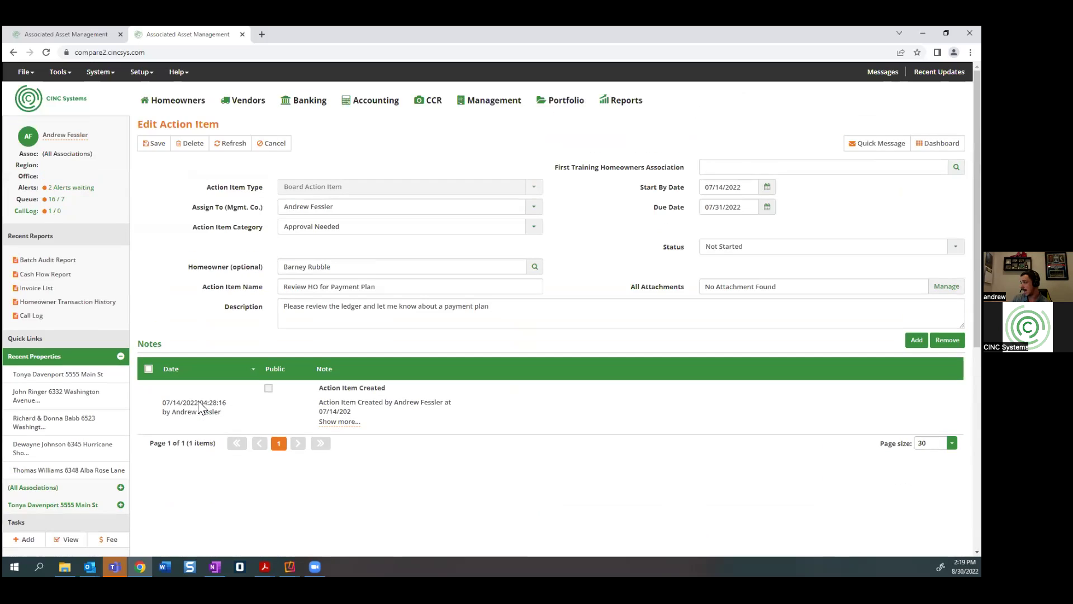
drag(188, 268, 267, 273)
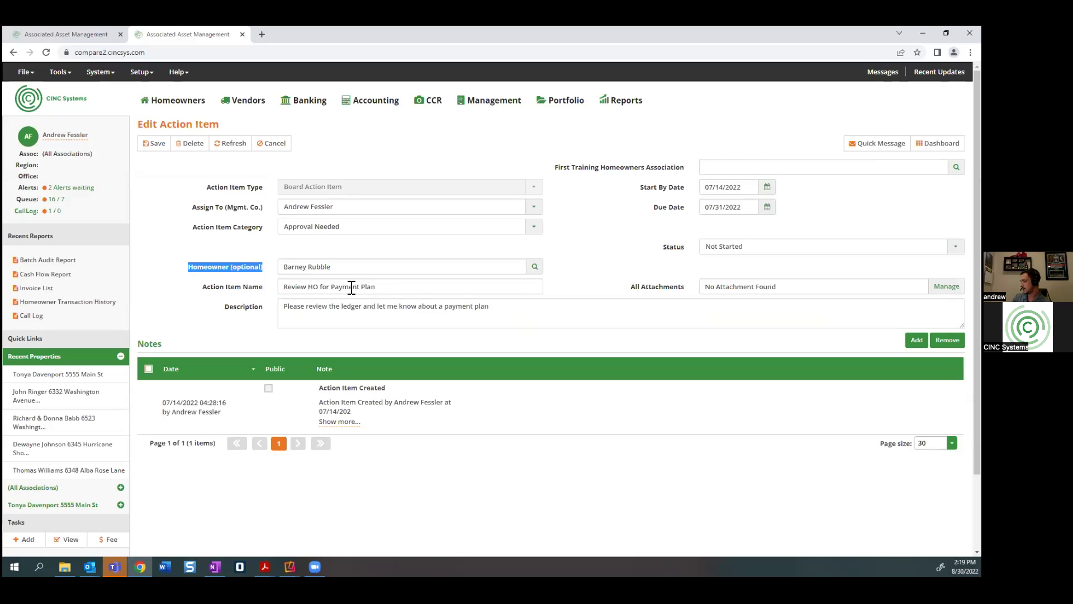
click(615, 270)
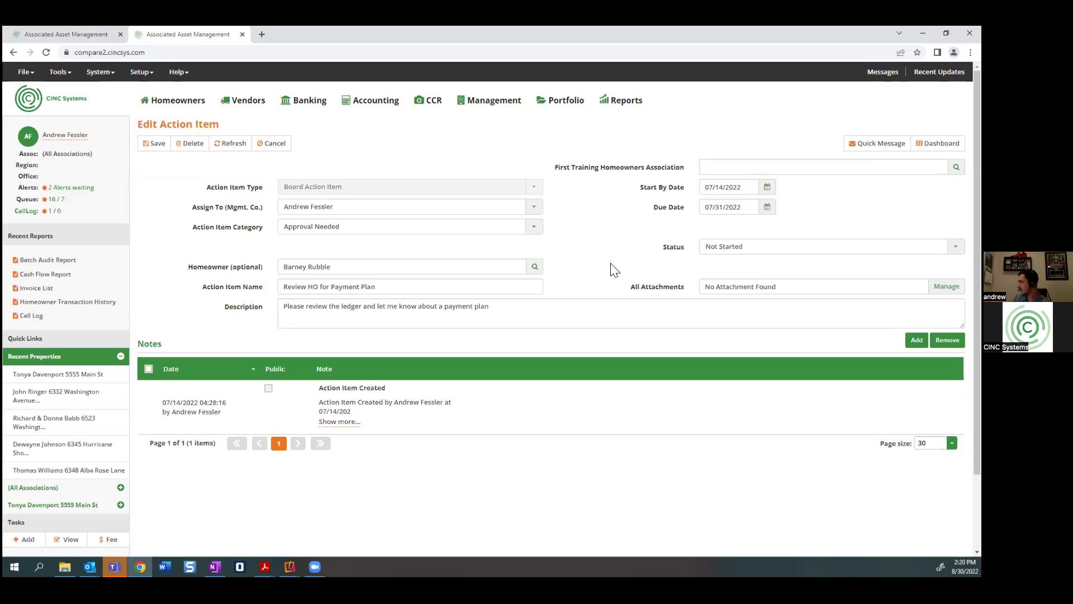
Step: Open the association's maintenance items and review the responsibility, pre-approval, vendor, work order type and display note in each category
click(557, 106)
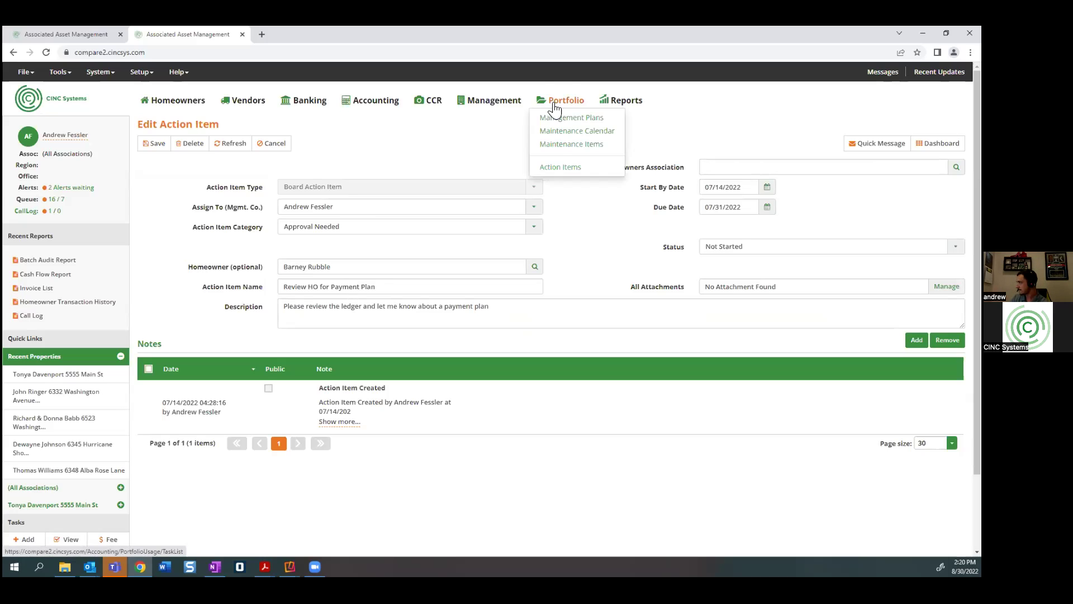
click(551, 146)
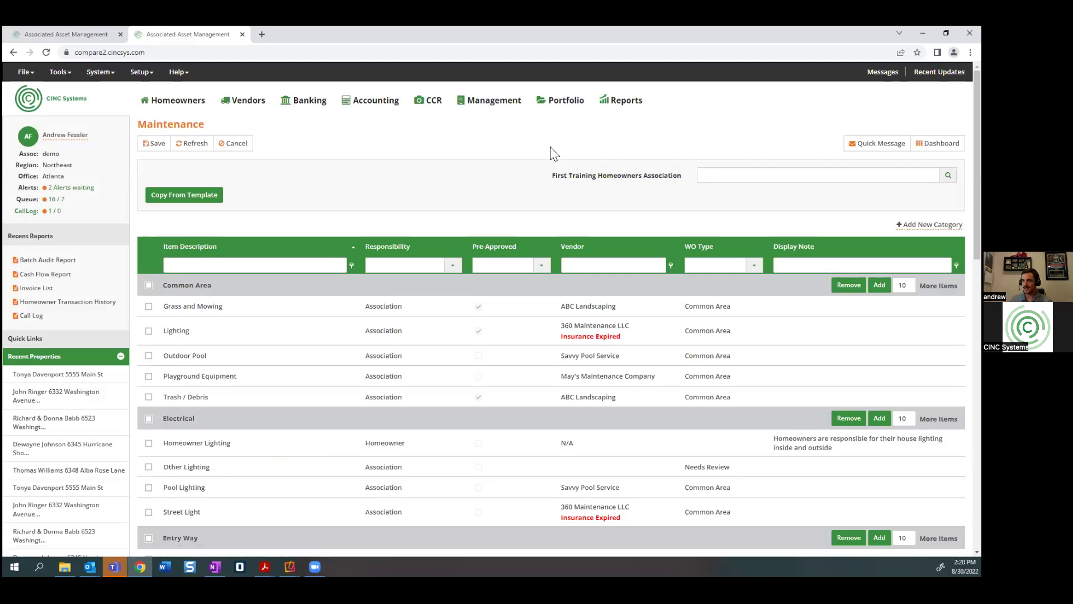
mouse_move(561, 106)
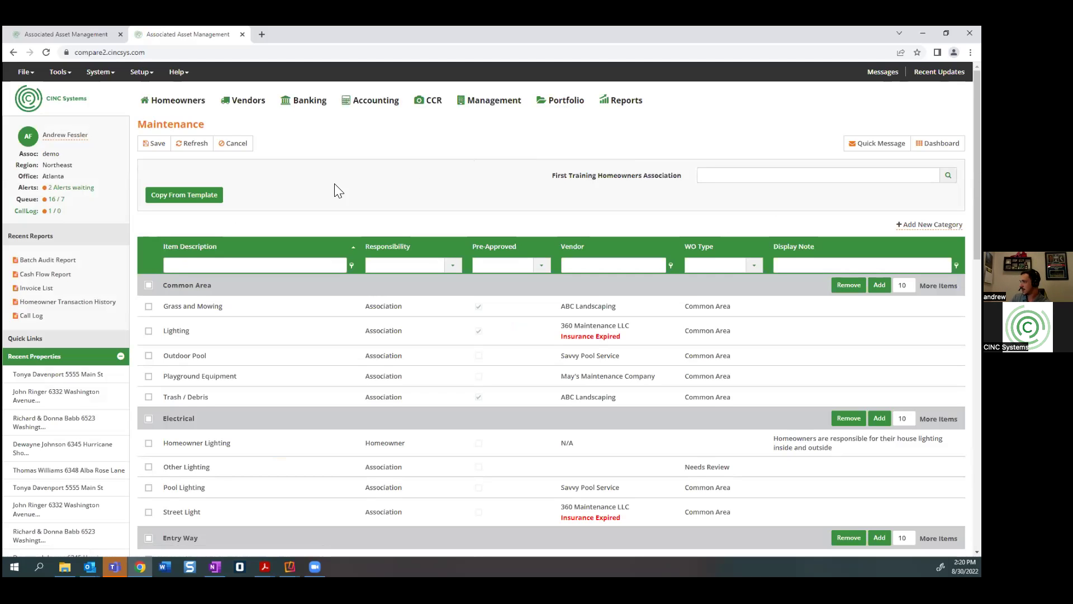
scroll(335, 186, down, 1)
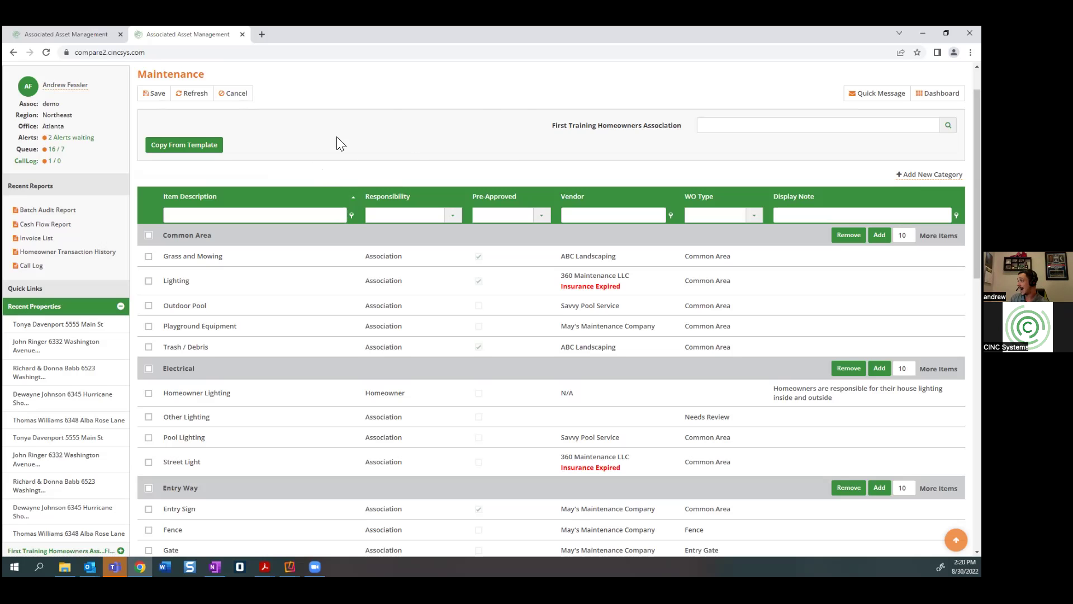
scroll(442, 132, up, 1)
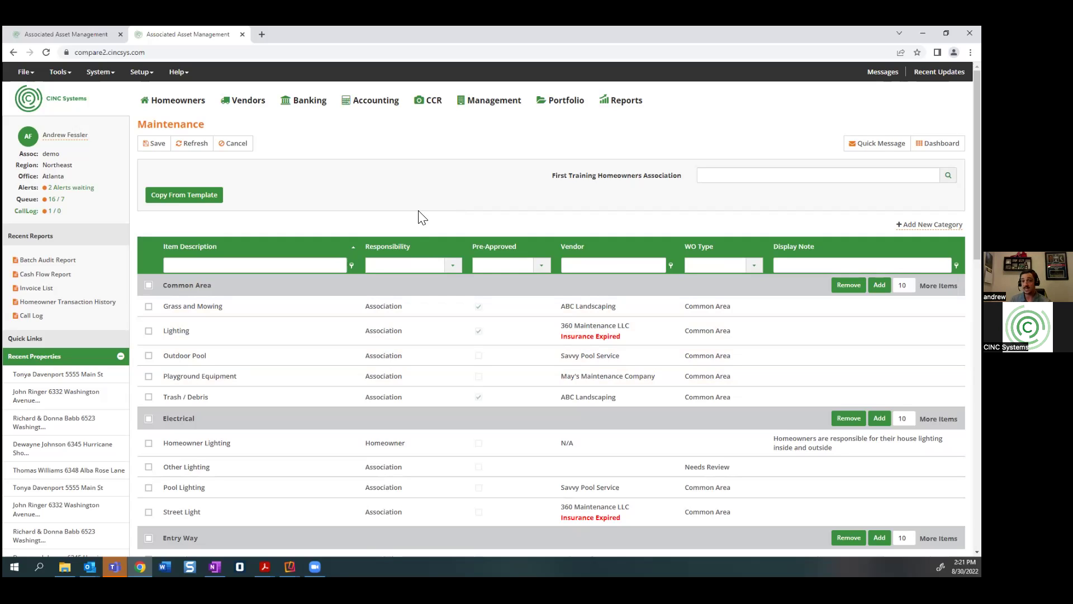
scroll(420, 216, down, 15)
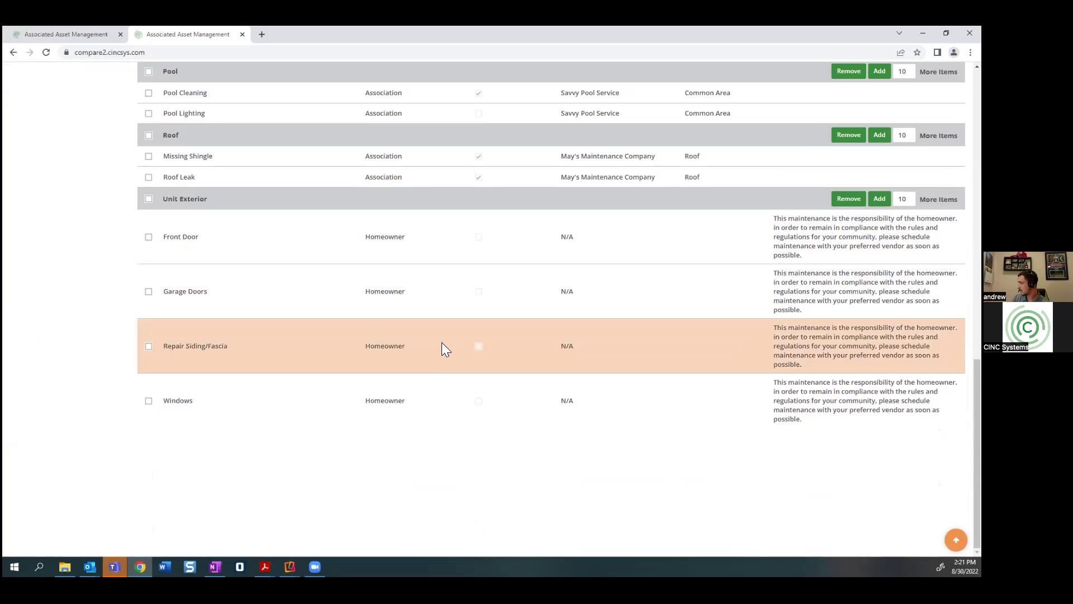
scroll(380, 440, up, 12)
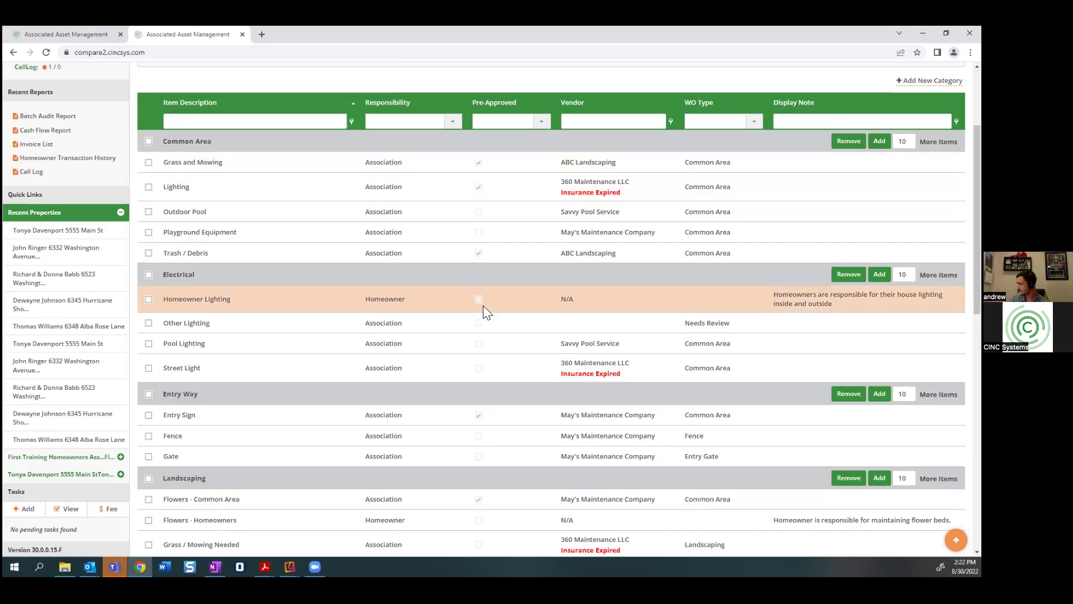
scroll(483, 305, up, 3)
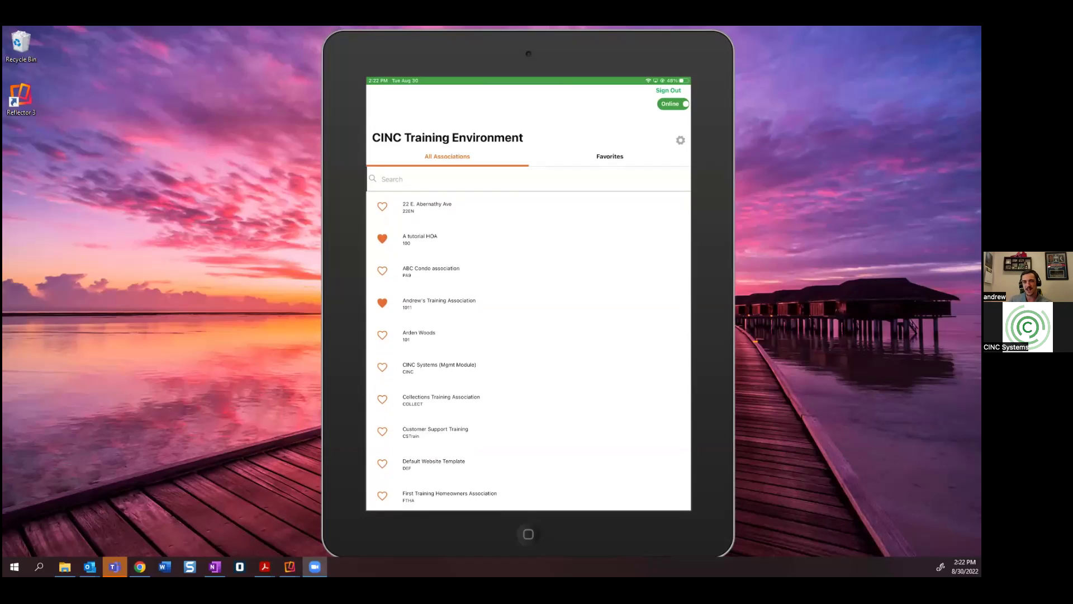
Step: In the mirrored iPad inspection app, open the second favorite association and view the violations of its second Madison Street property
click(610, 157)
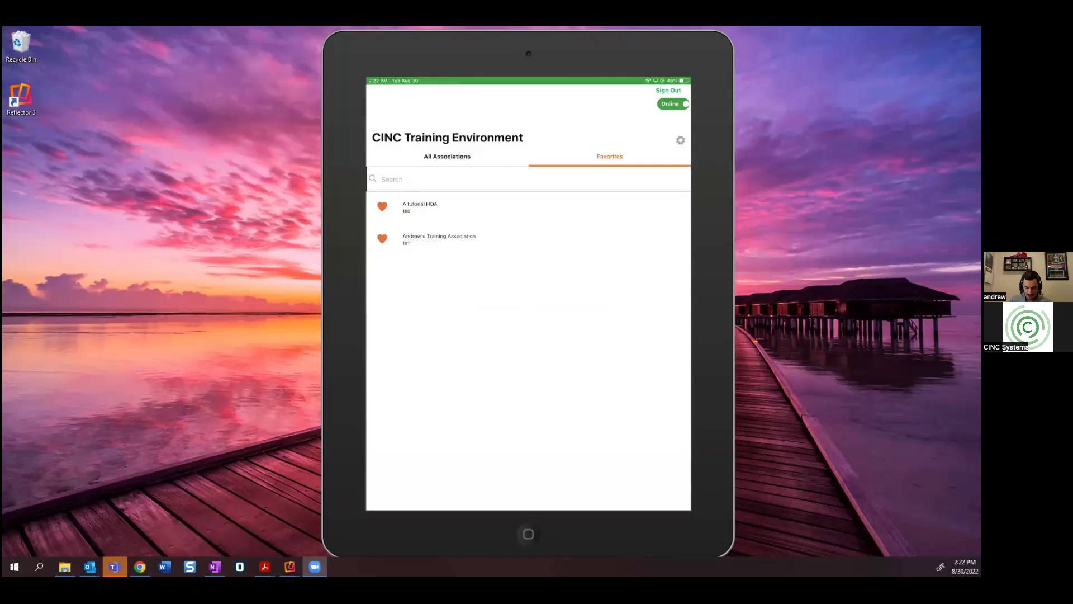
click(439, 239)
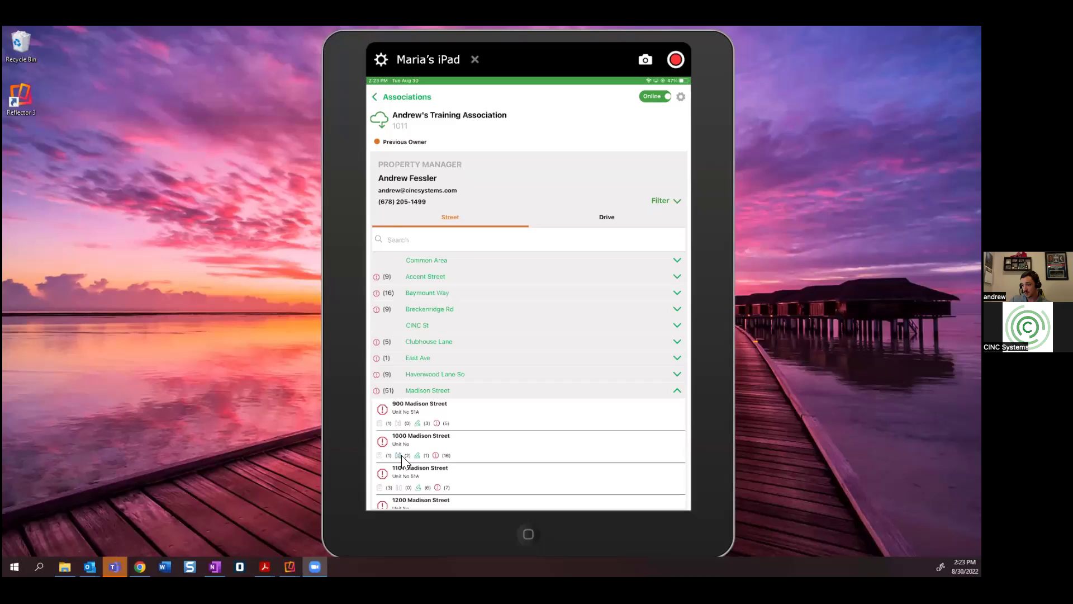
click(458, 427)
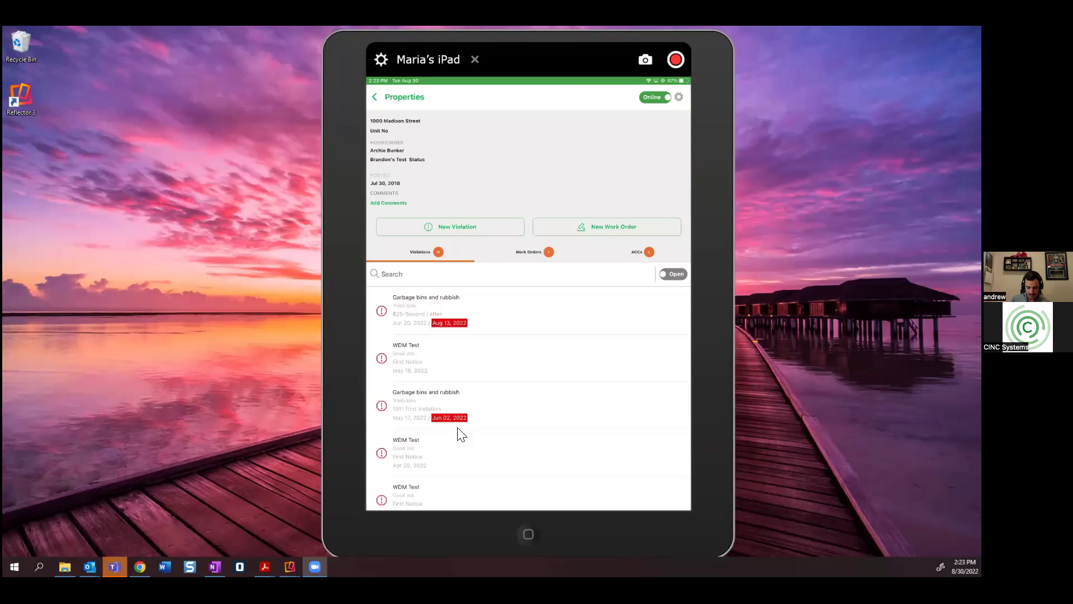